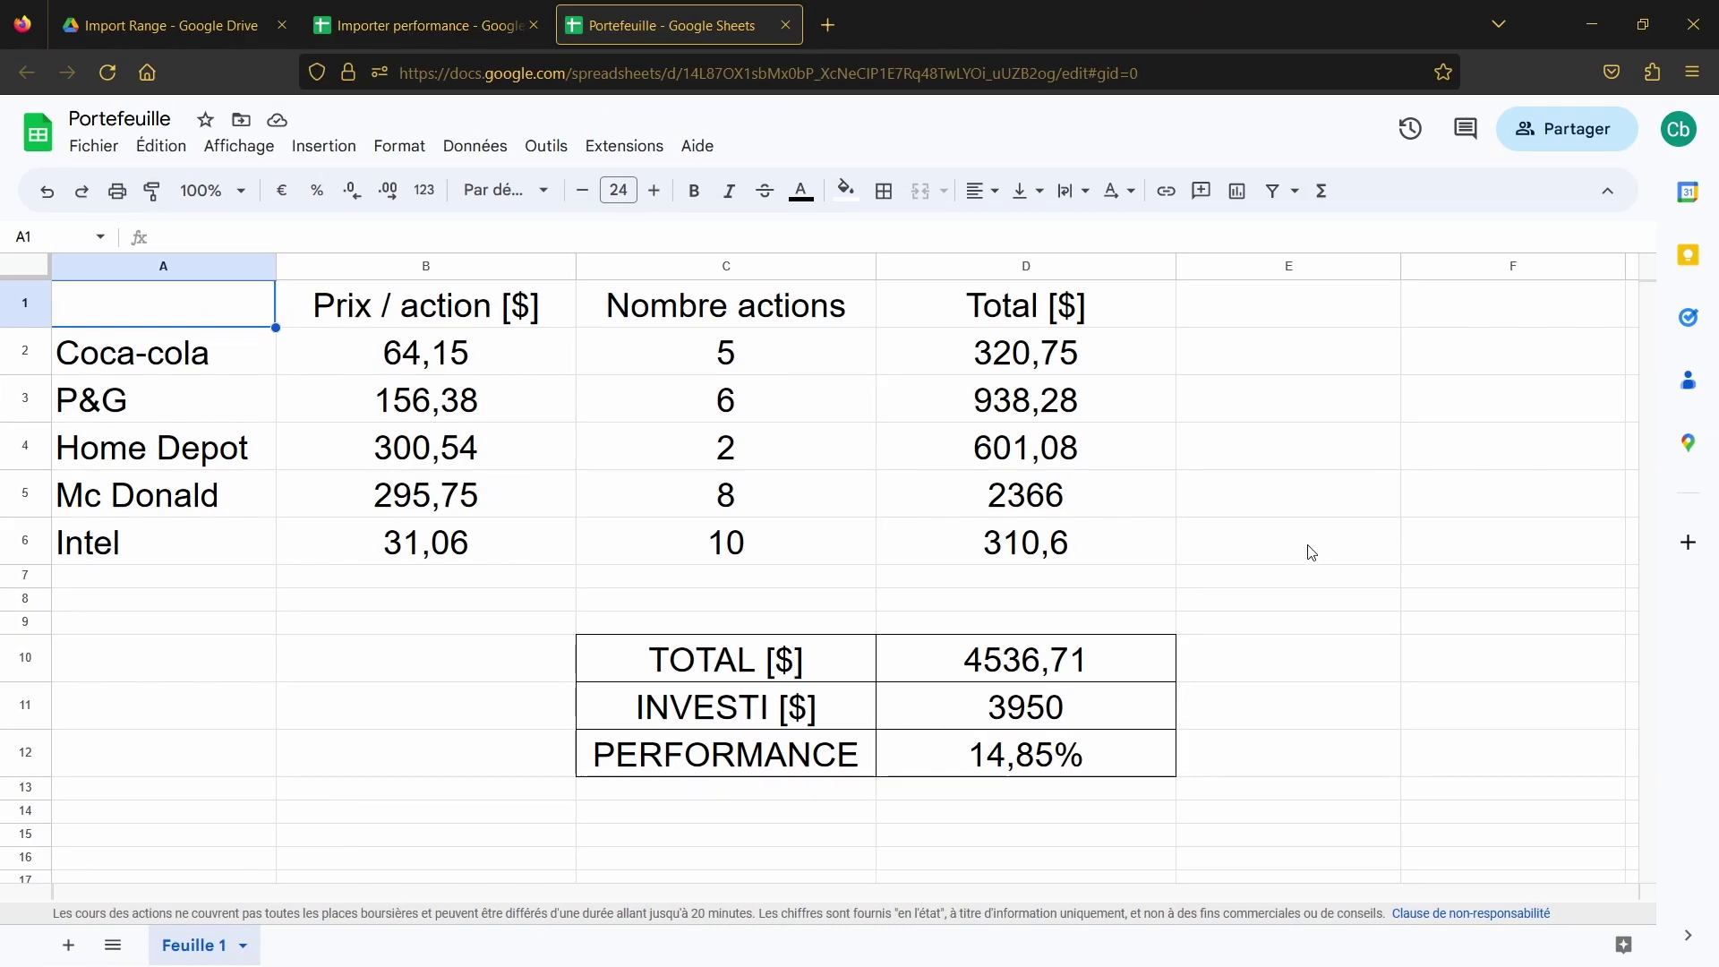
Create a blank Google Sheets spreadsheet from the Import Range folder in Drive.
click(90, 9)
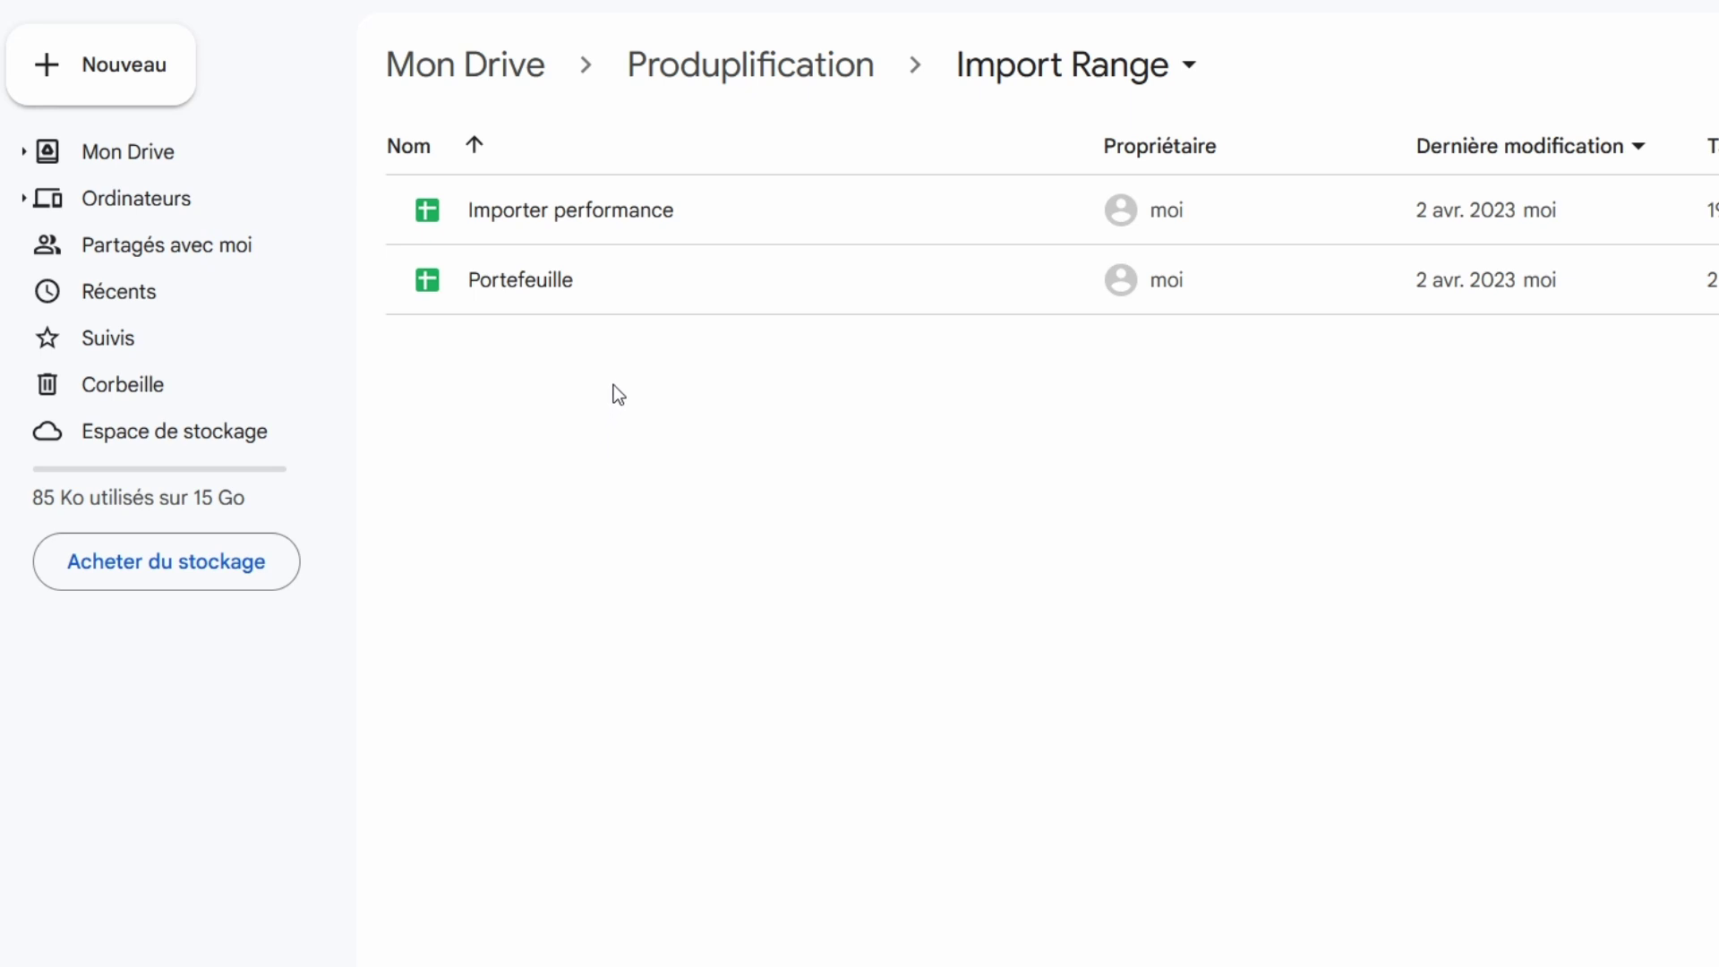
right_click(579, 358)
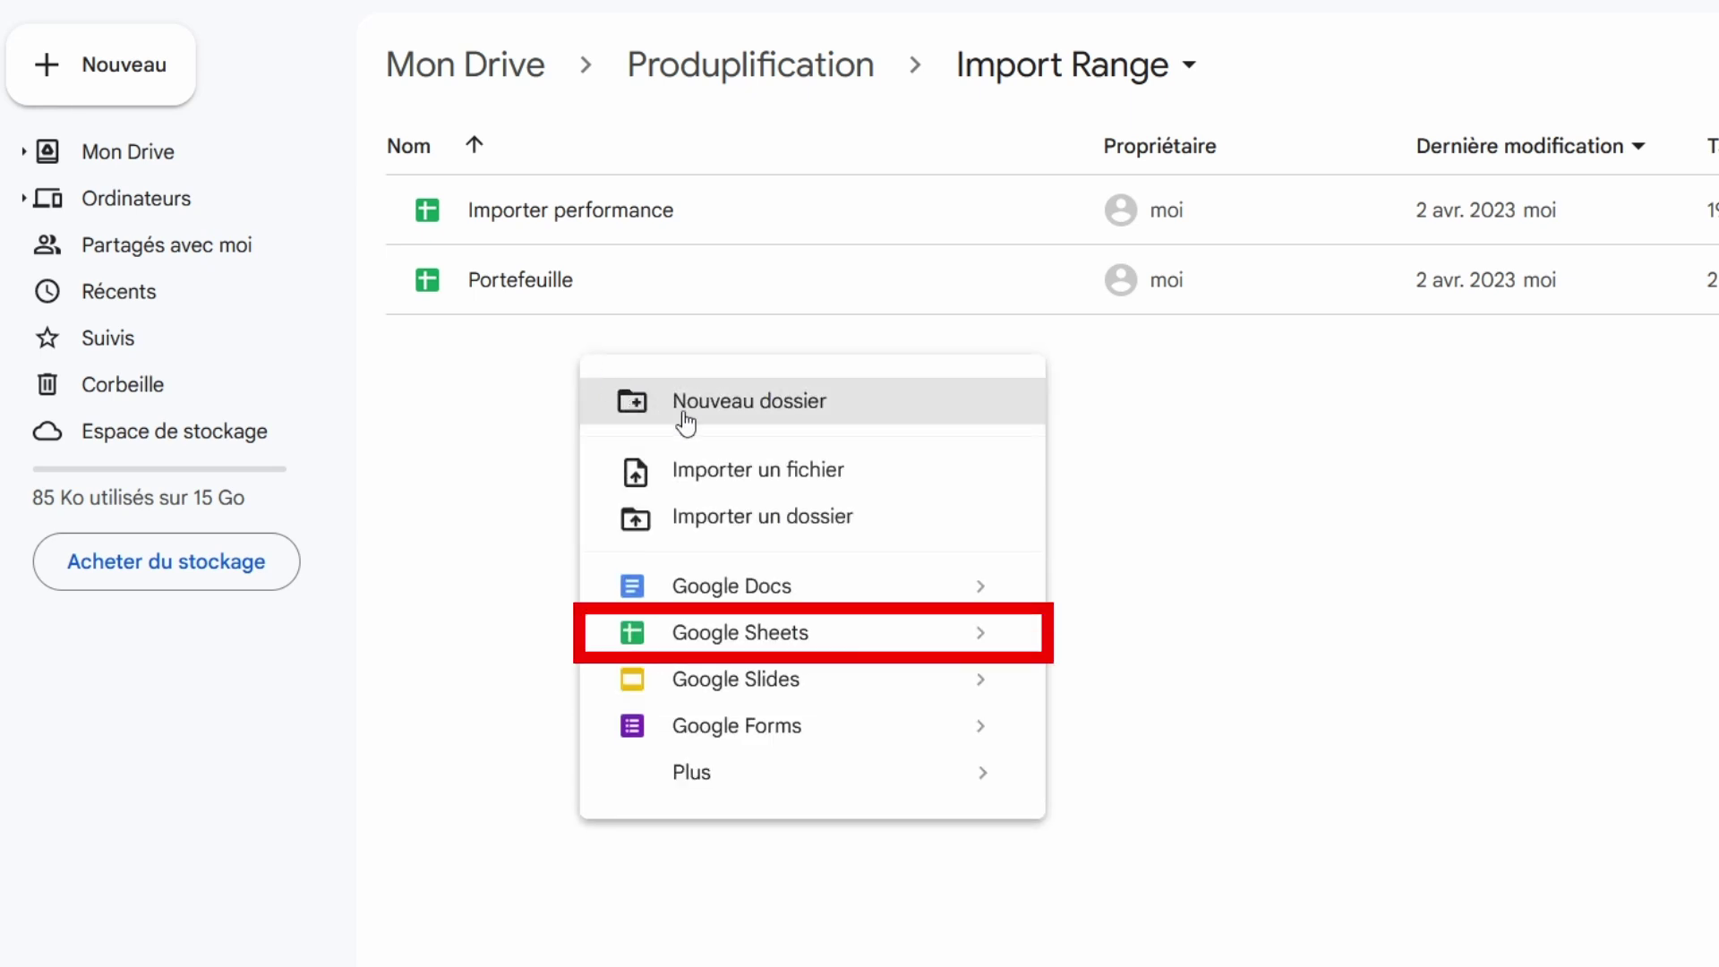
click(773, 633)
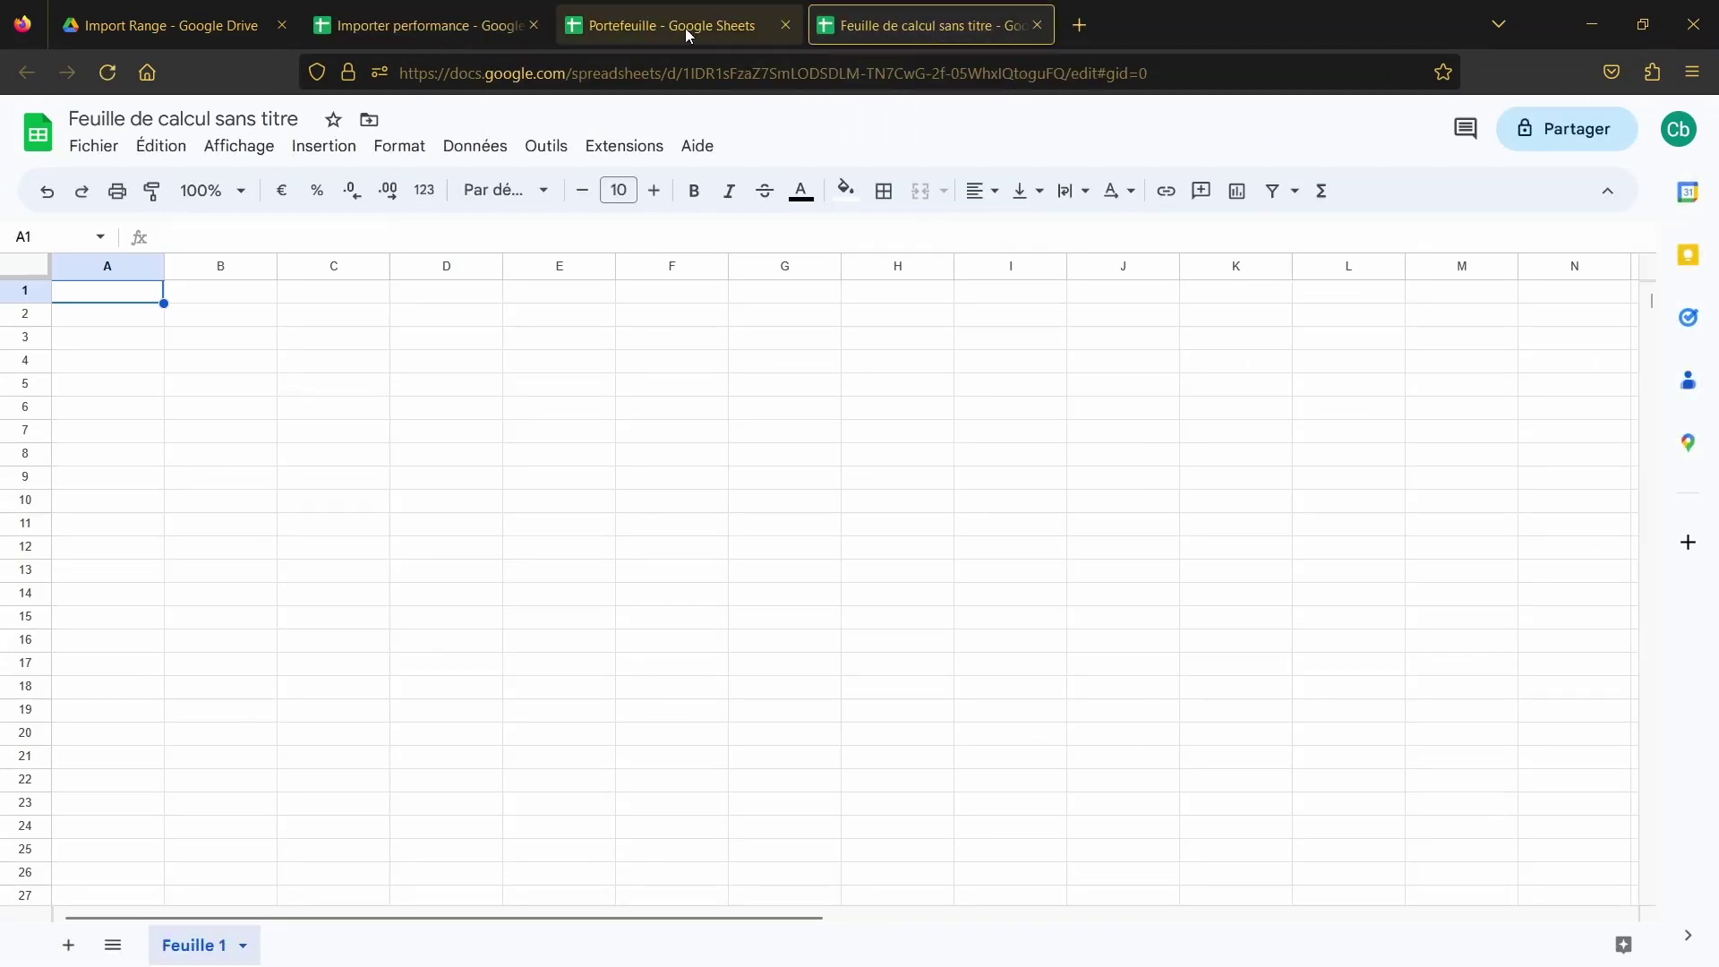
Replace the 'Feuille de calcul sans titre' title with 'Ma super performance'.
click(235, 112)
double_click(352, 21)
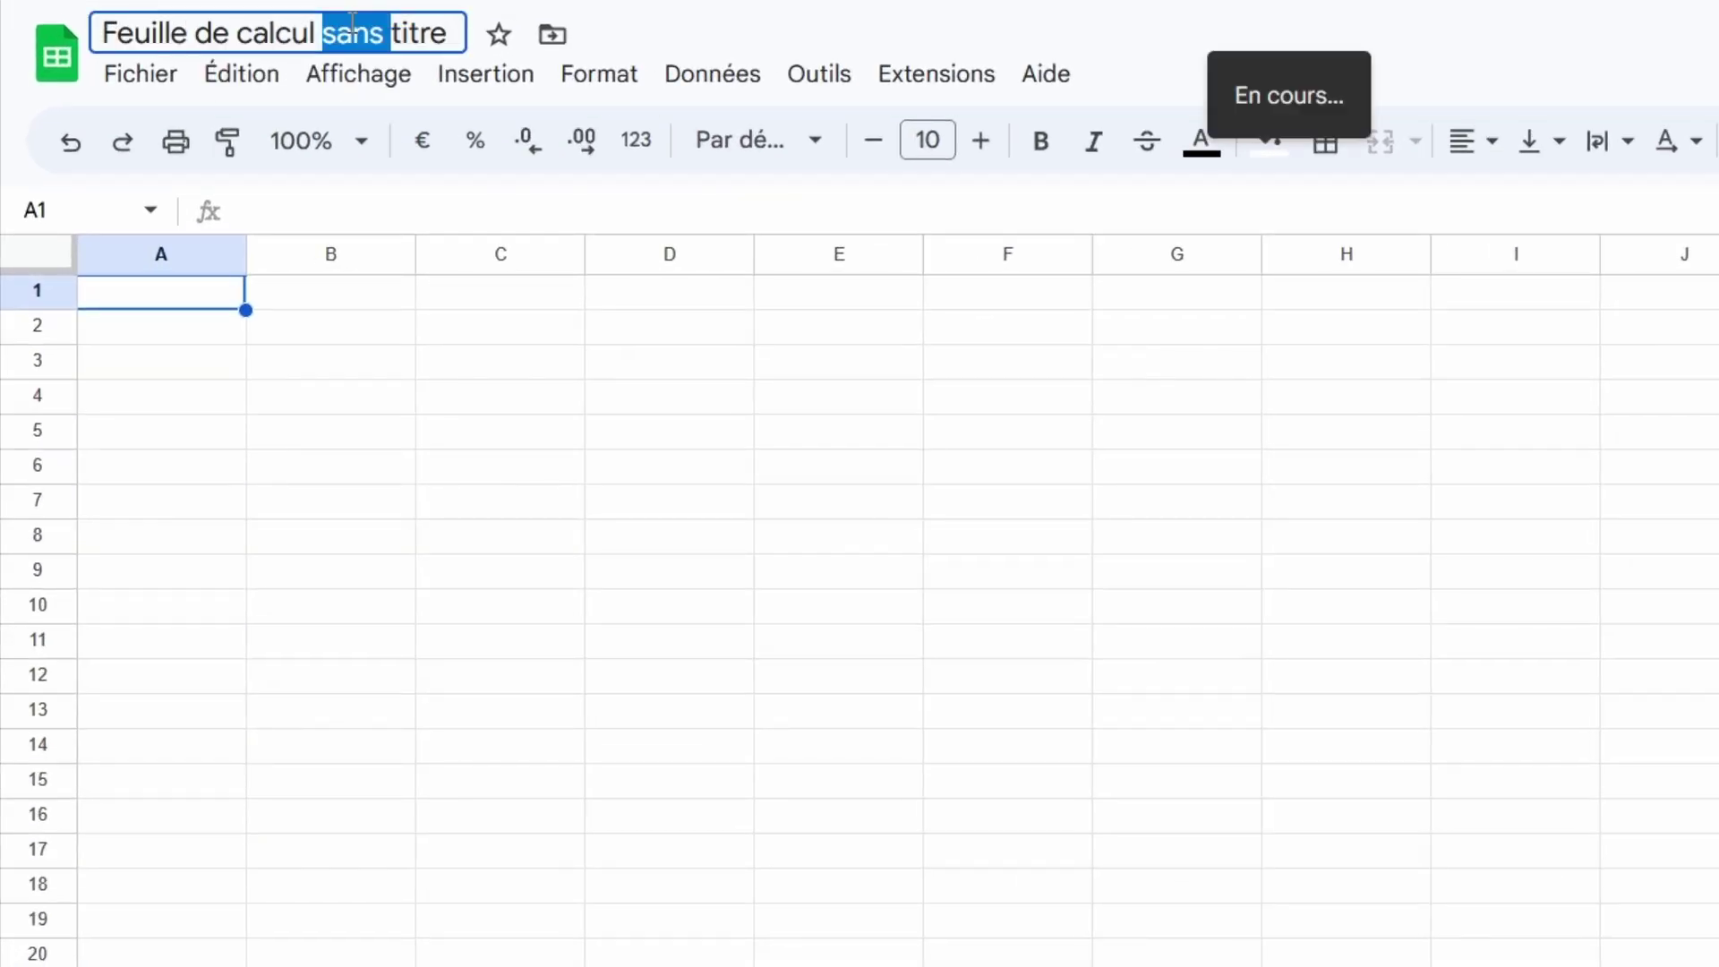
triple_click(353, 22)
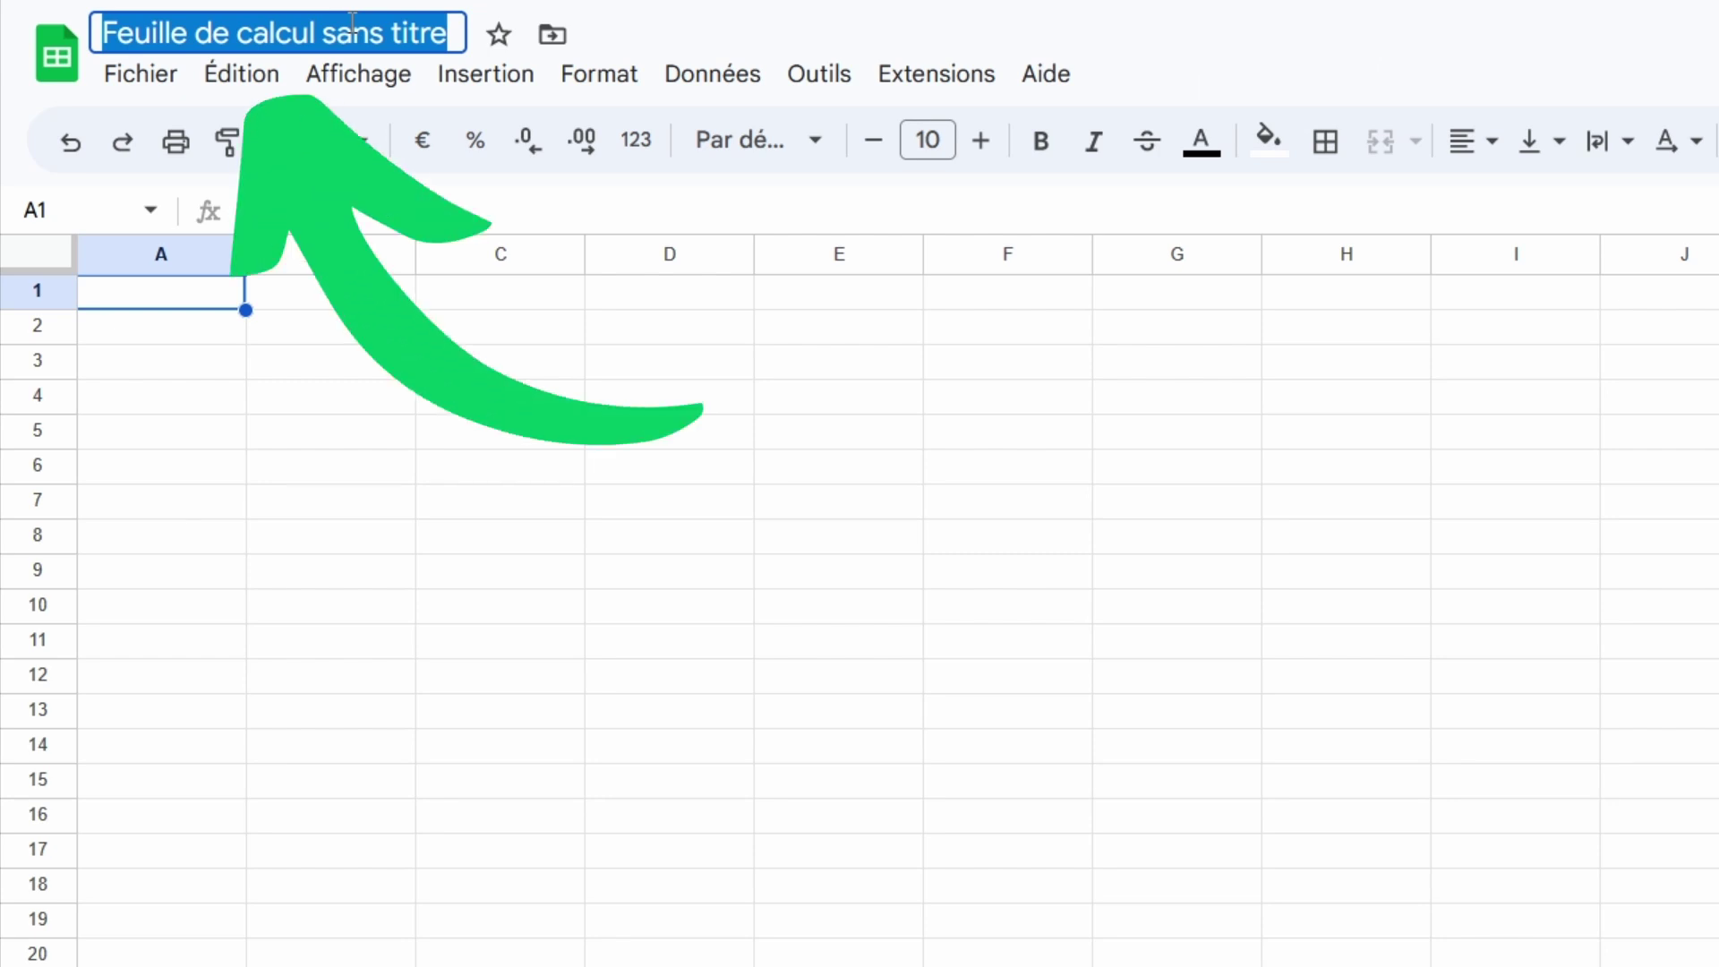
text(Ma)
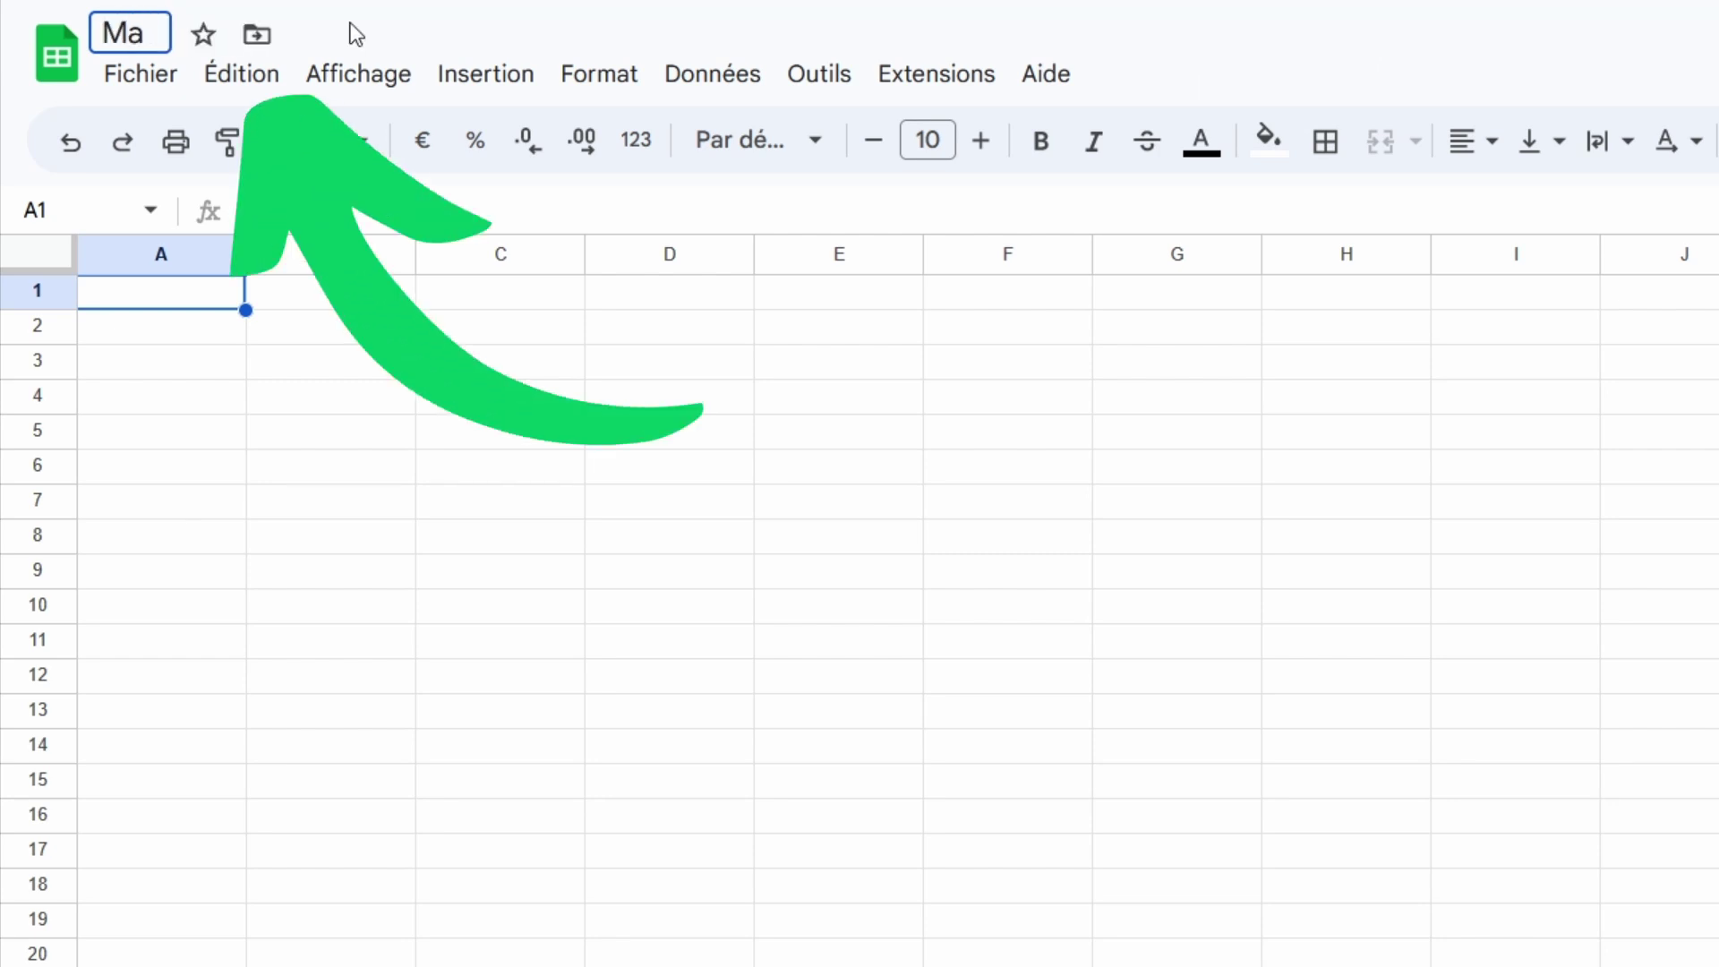
text( super perf)
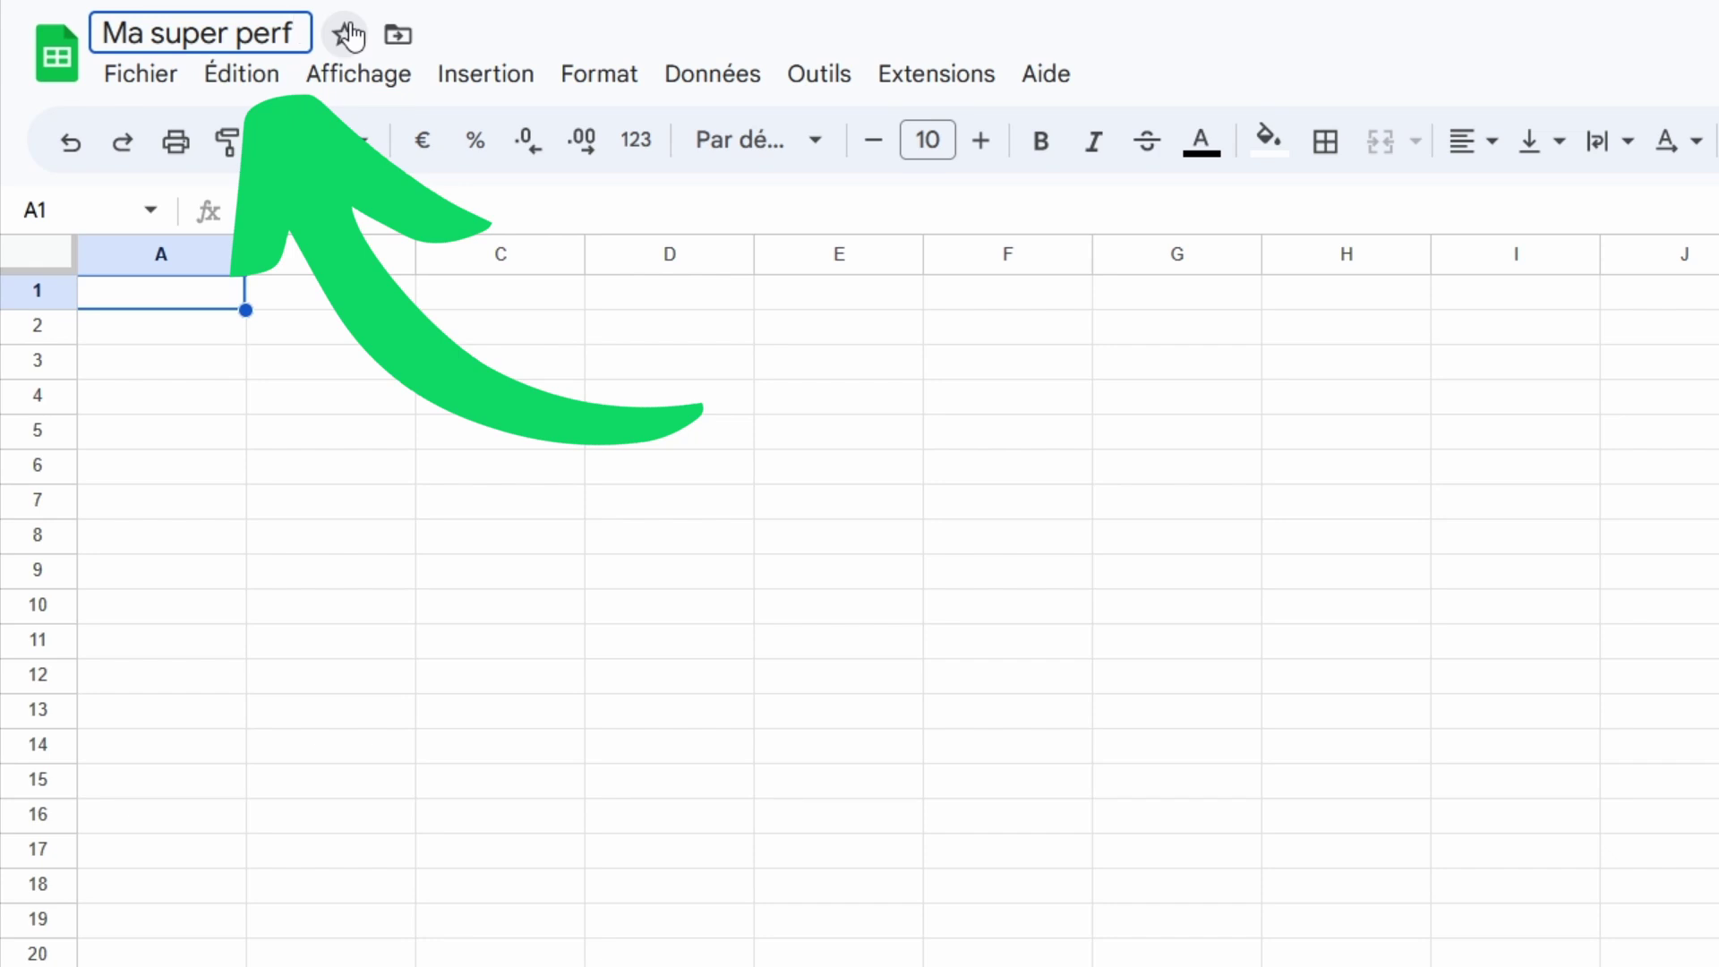
text(ormance)
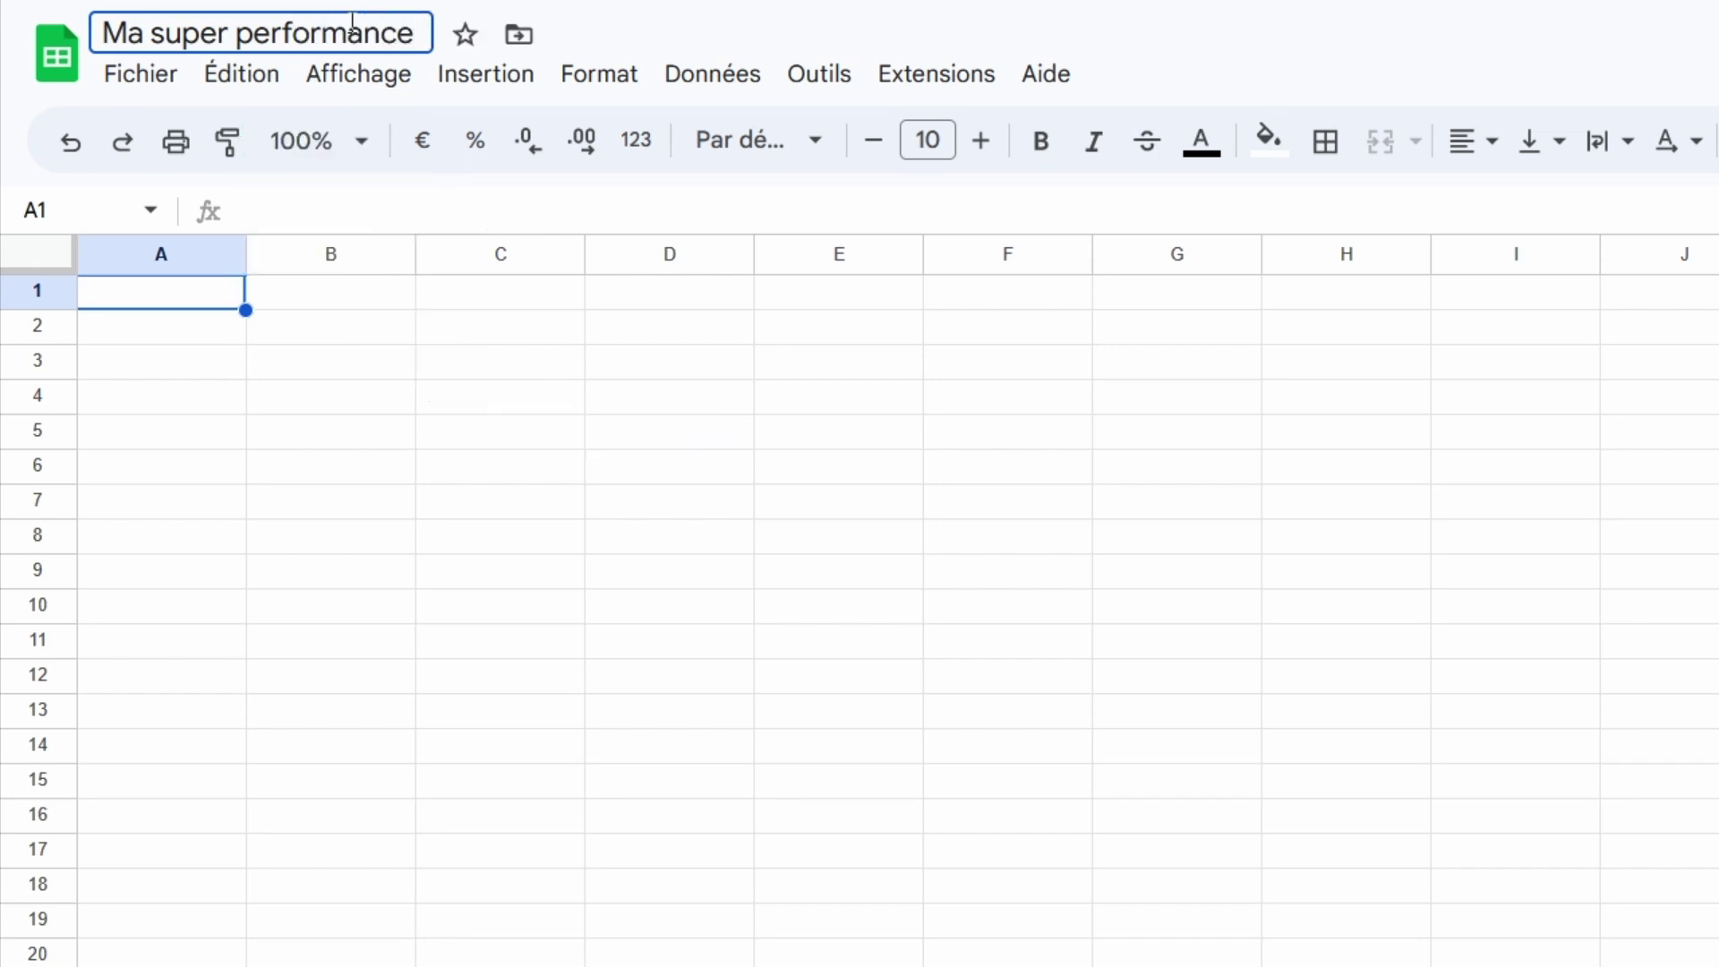
key(Return)
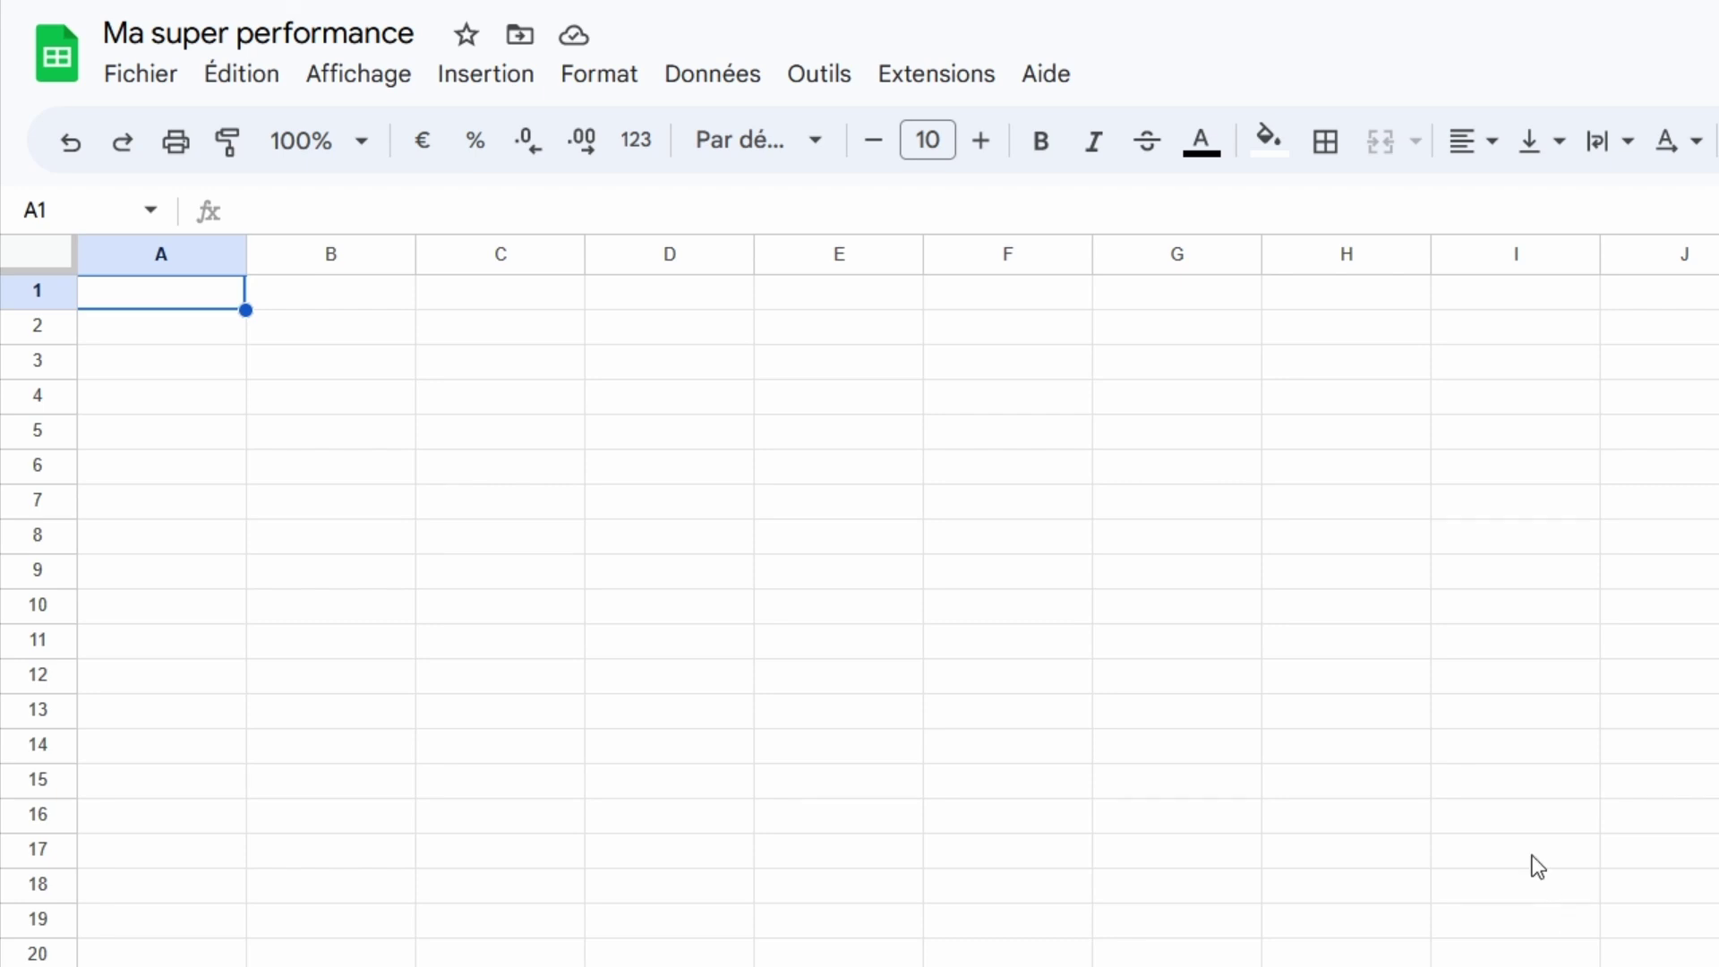
Start the formula =IMPORTRANGE( in cell B2.
click(343, 338)
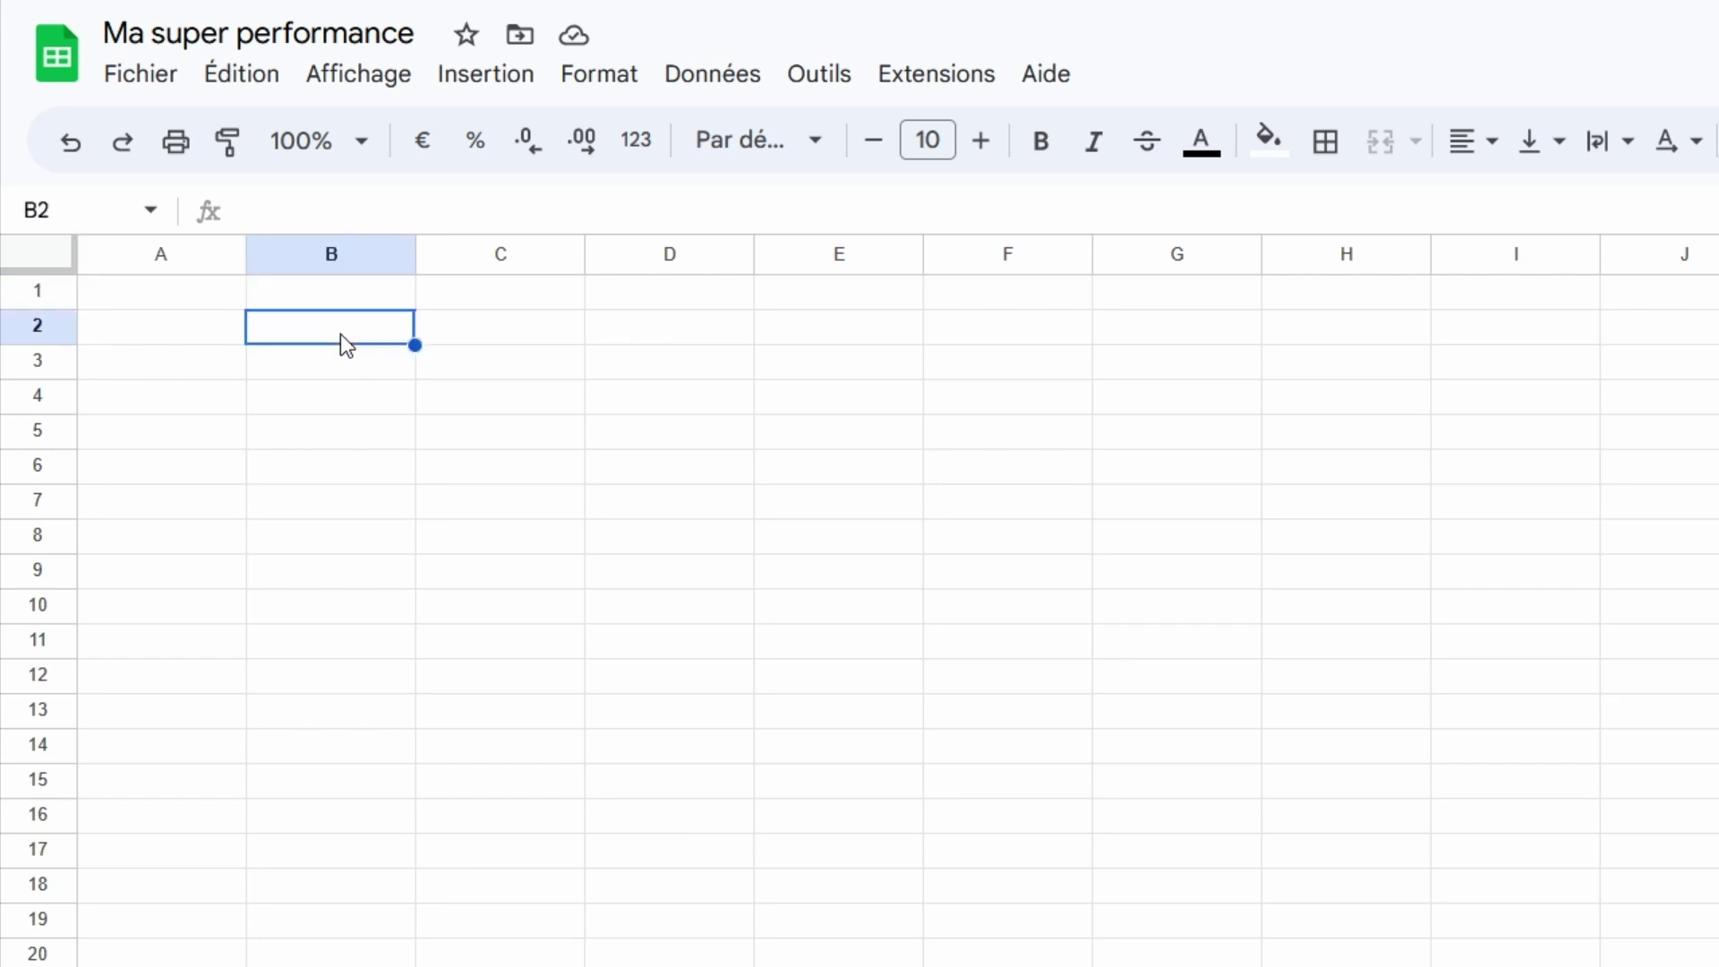
text(=)
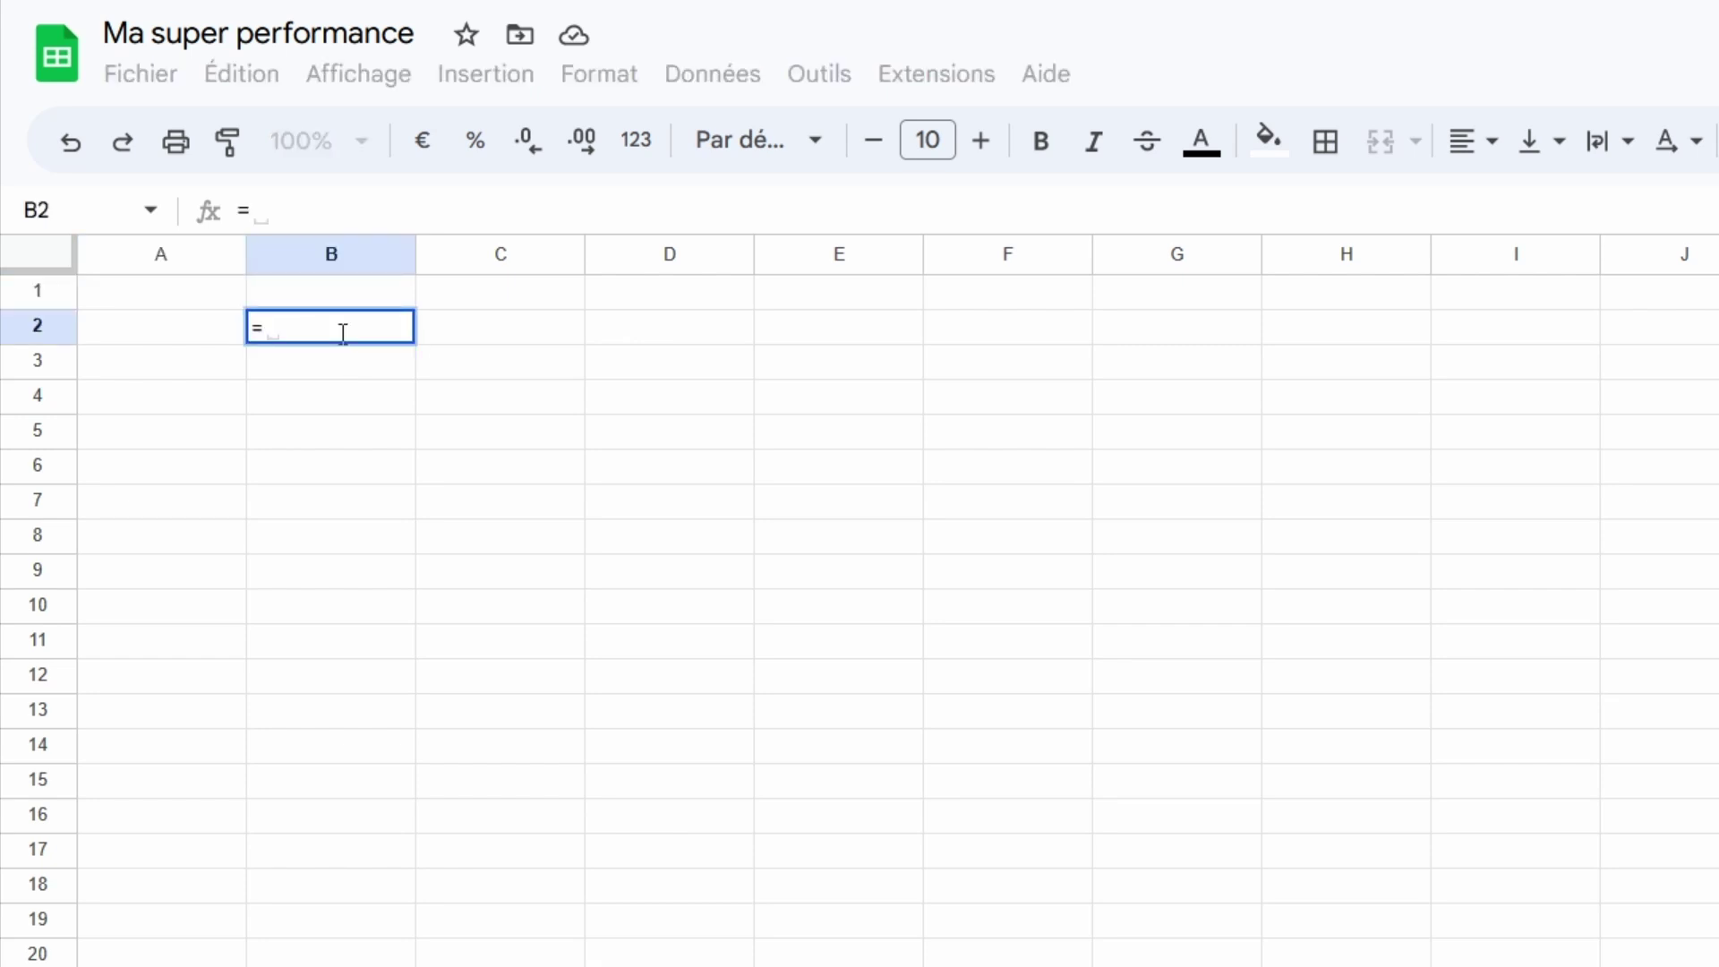
text(IMPORT)
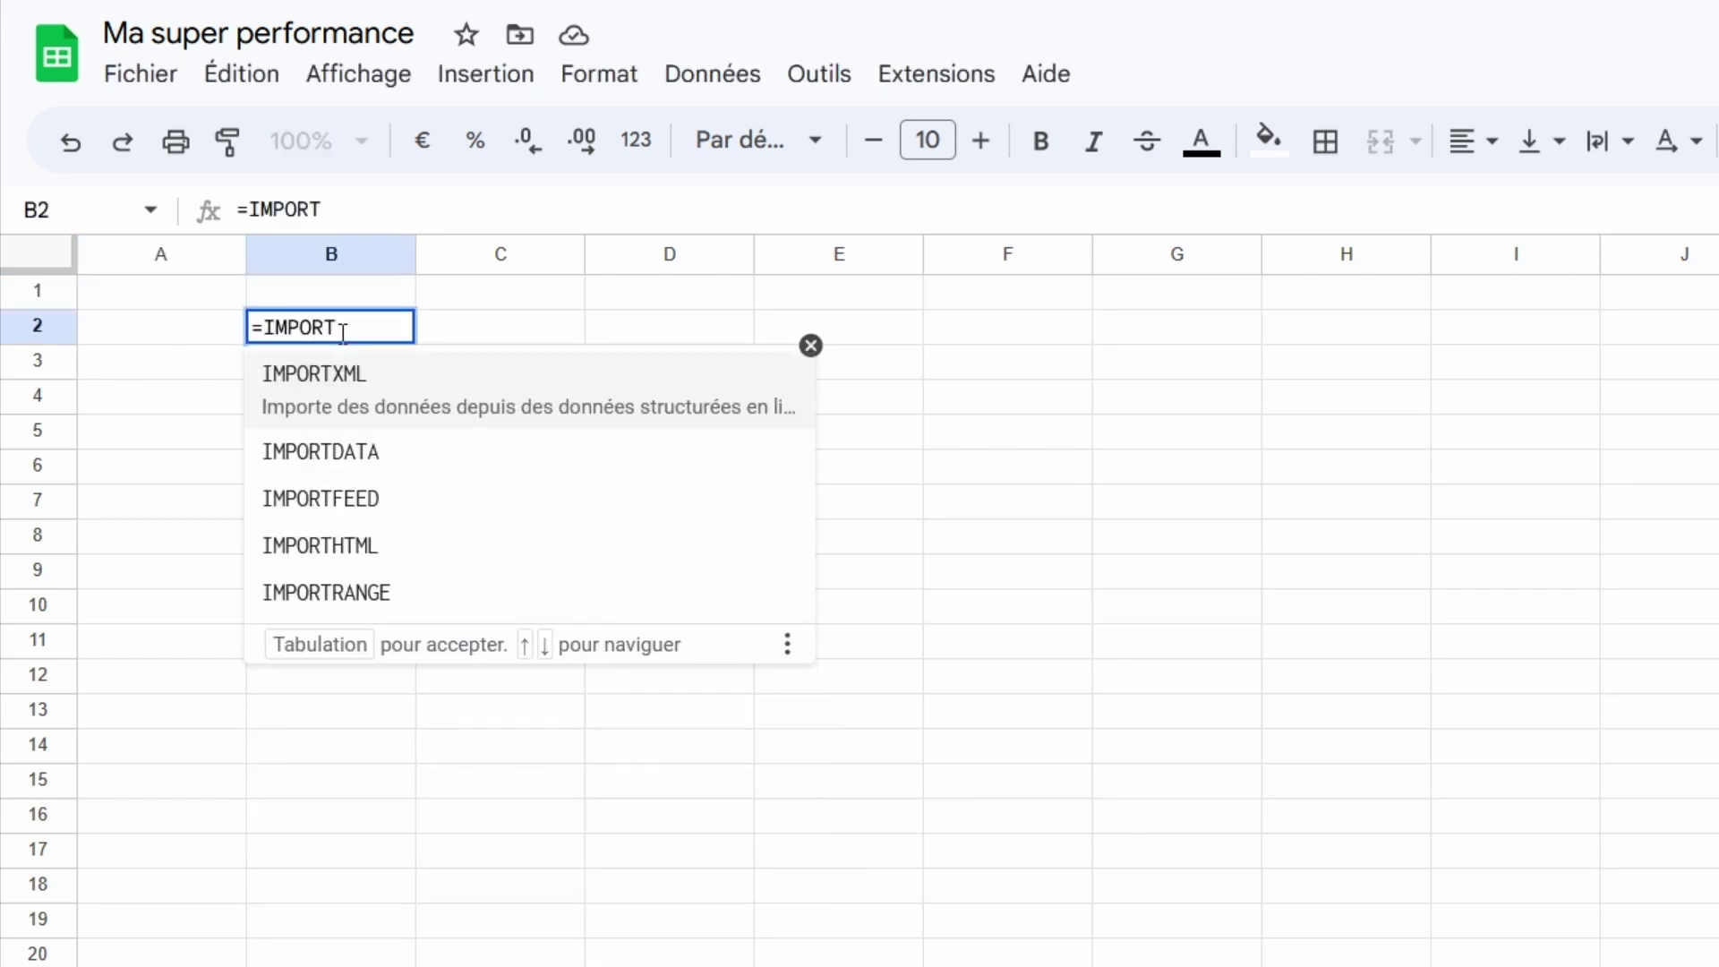
text(RANGE)
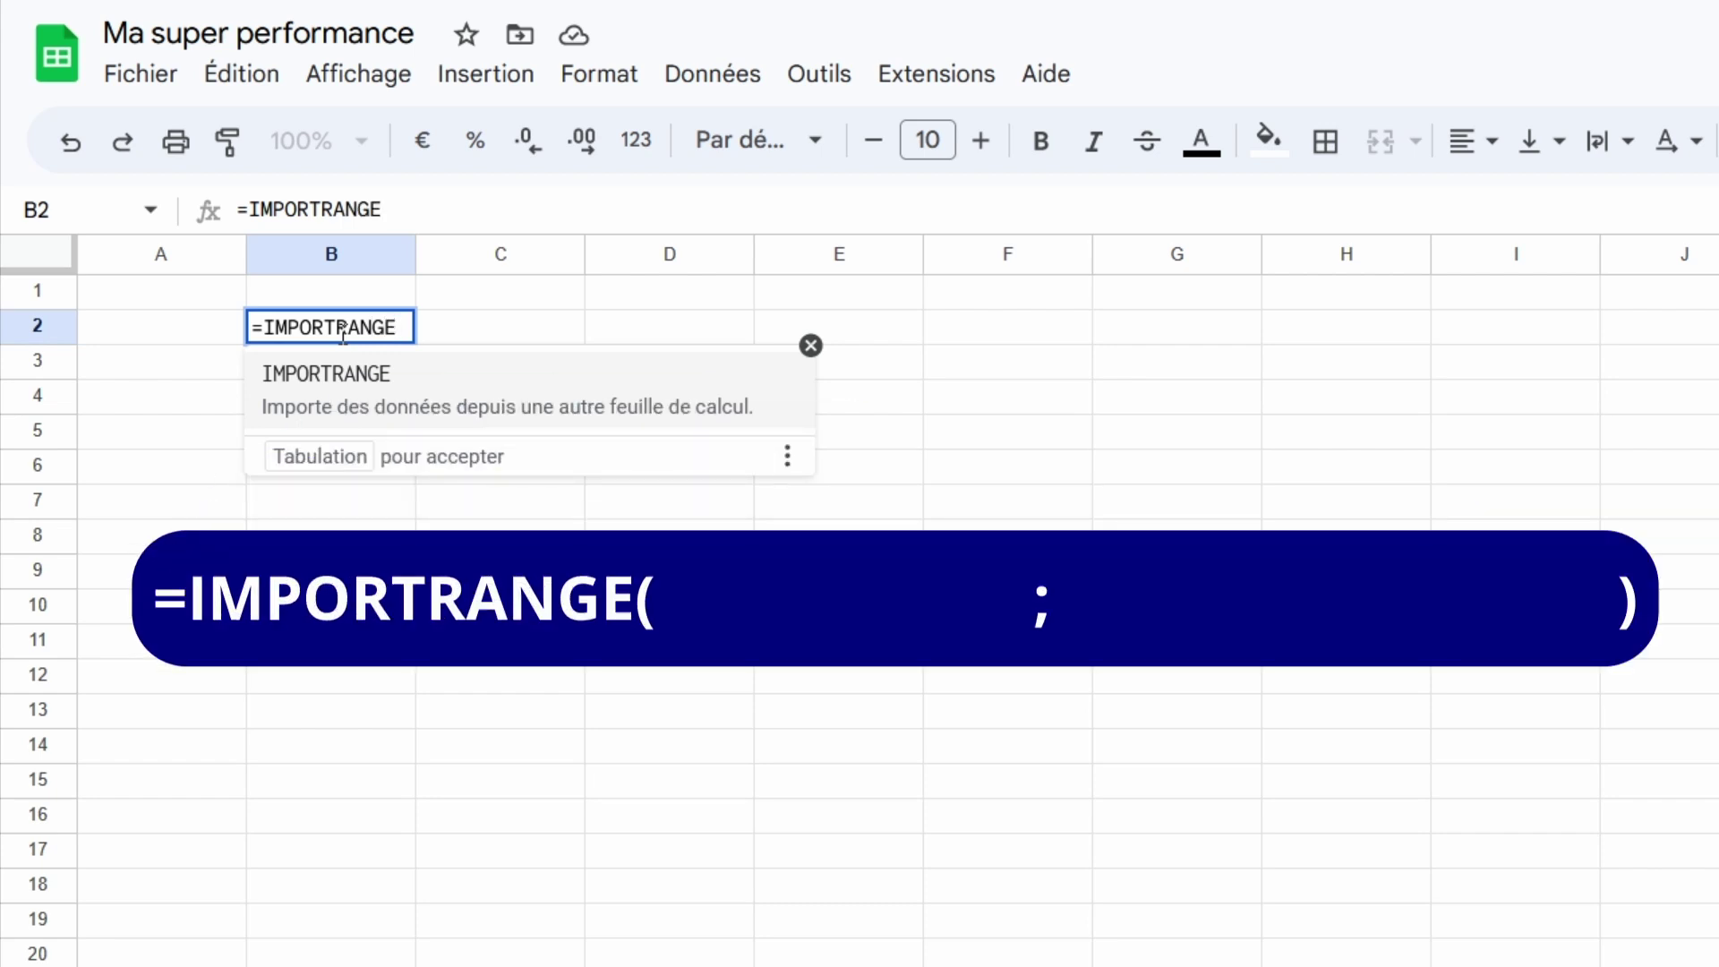
text(()
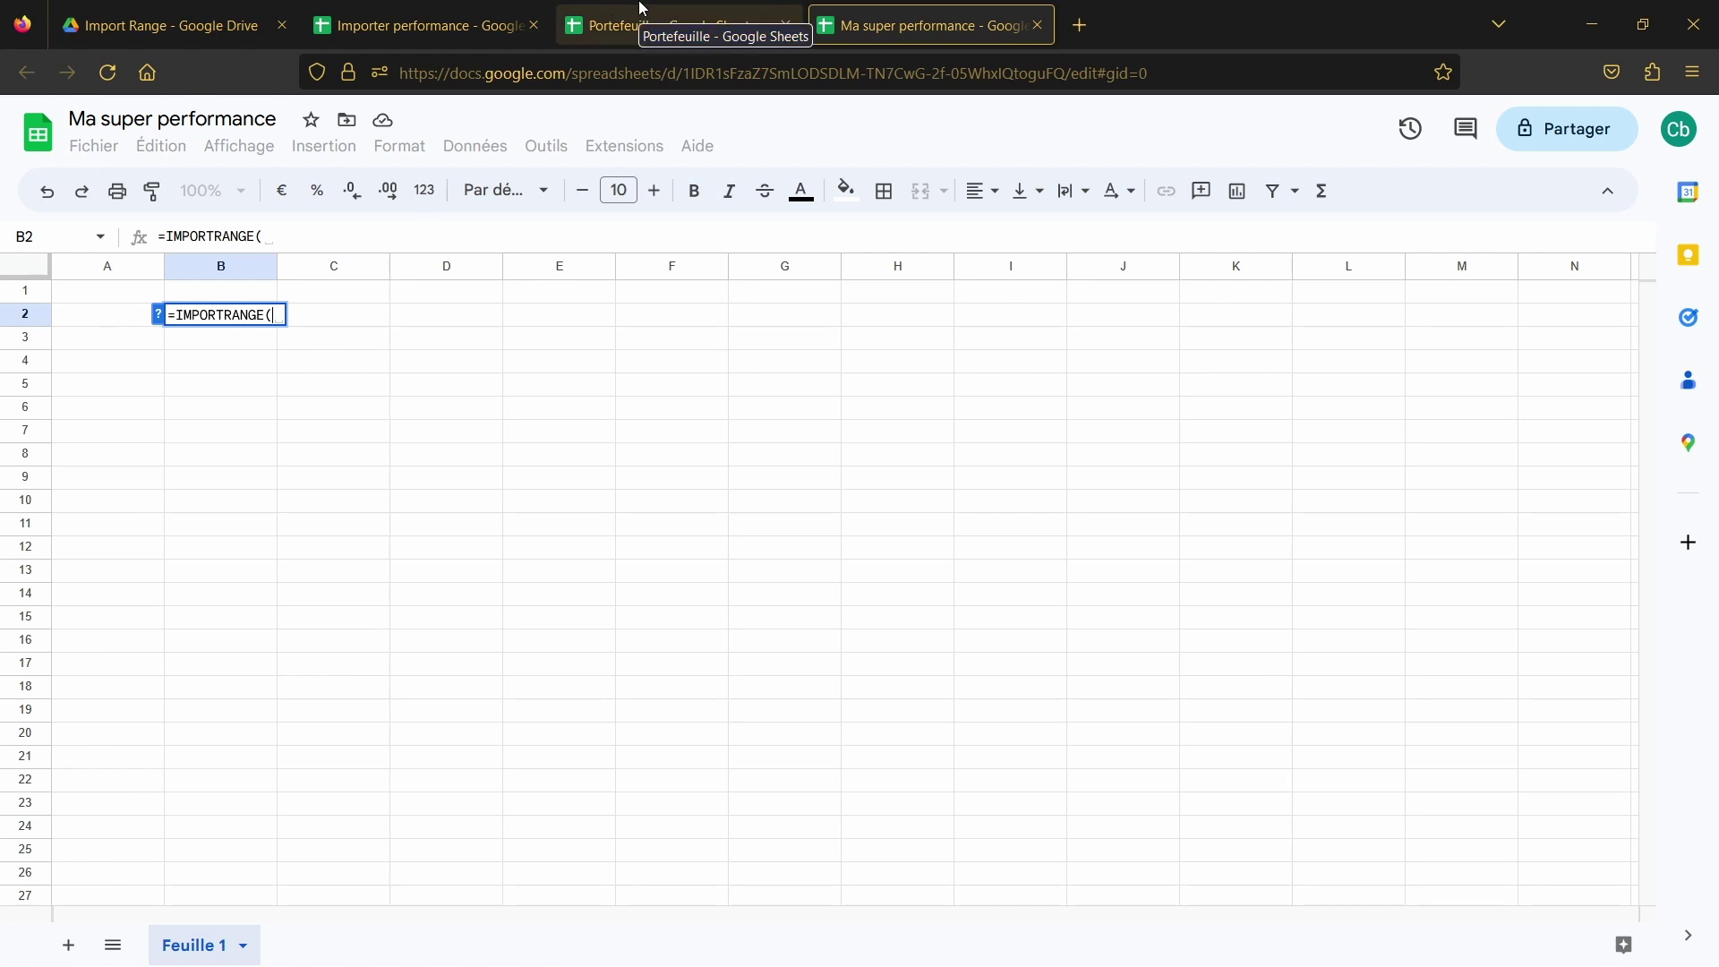
Insert the Portefeuille spreadsheet's copied URL, wrapped in quotes, as IMPORTRANGE's first argument.
click(643, 7)
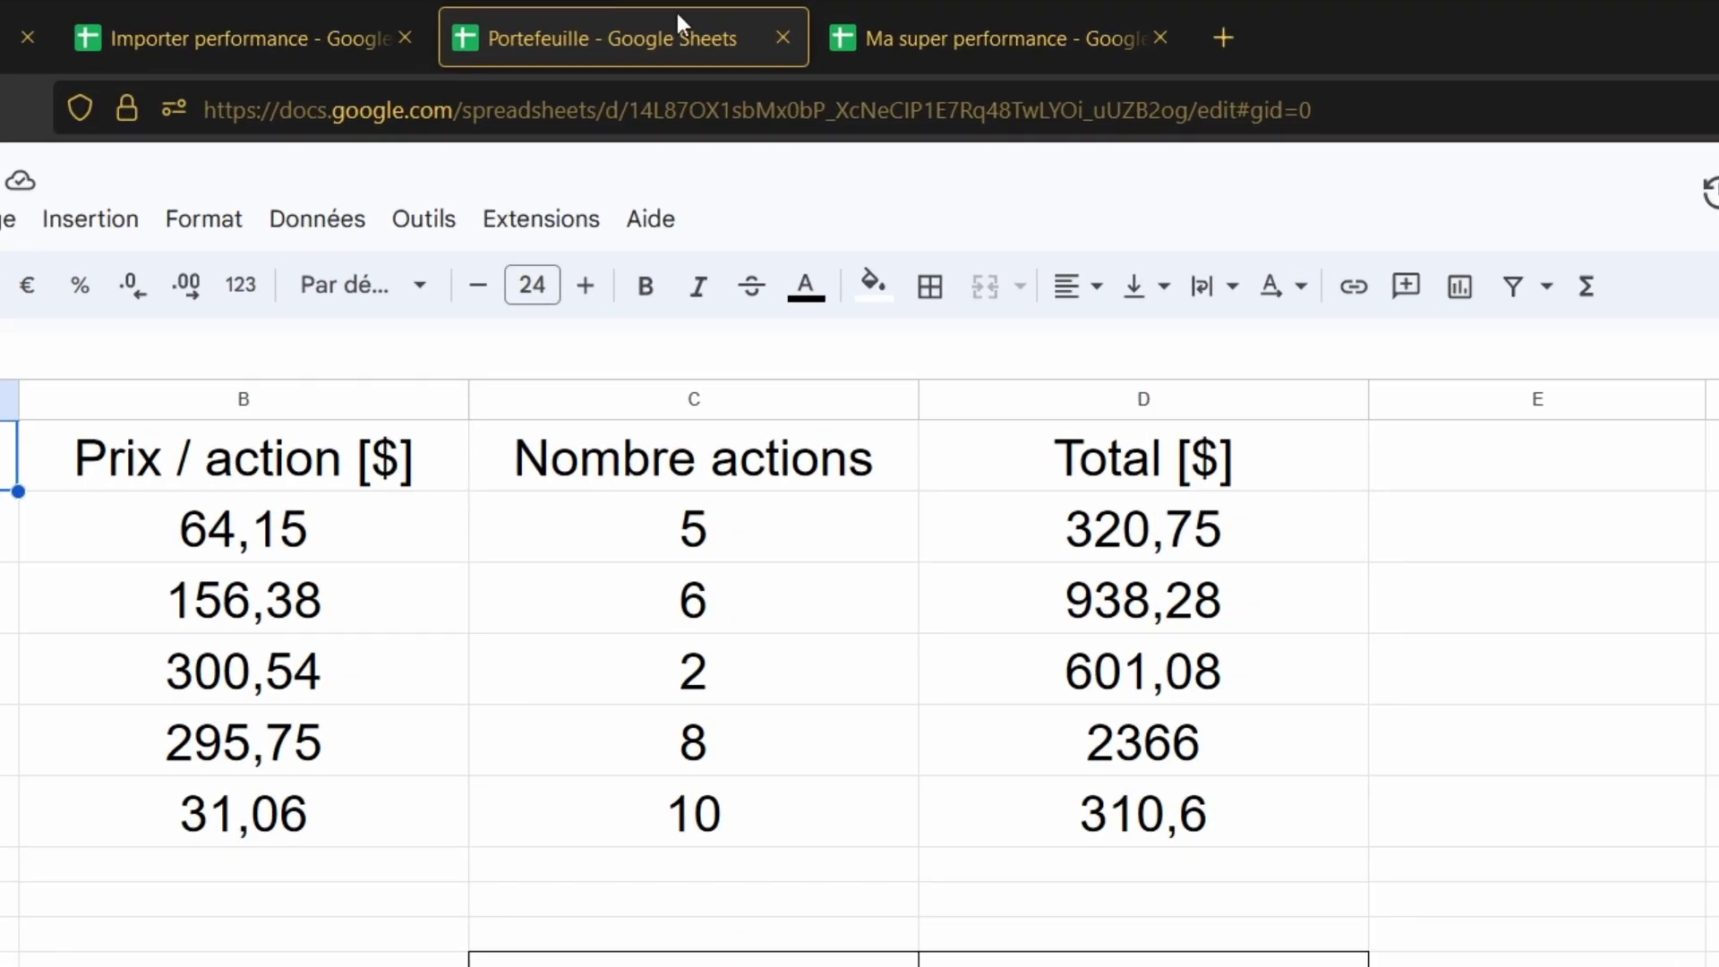
click(1349, 117)
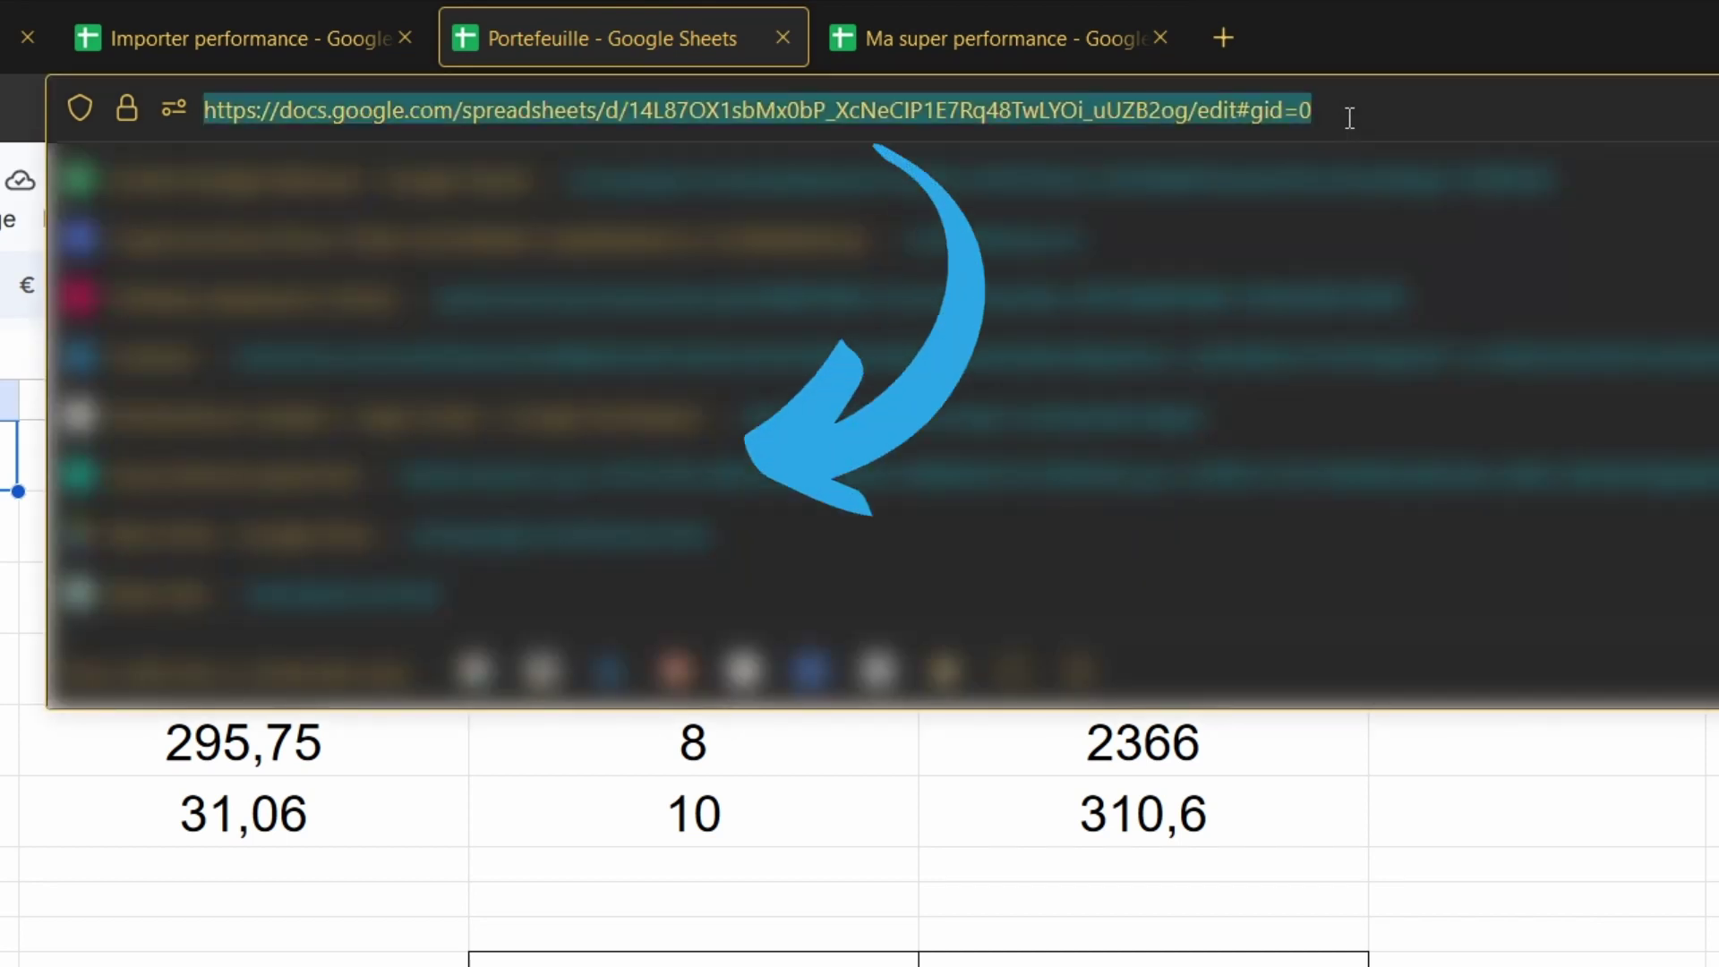
key(ctrl+c)
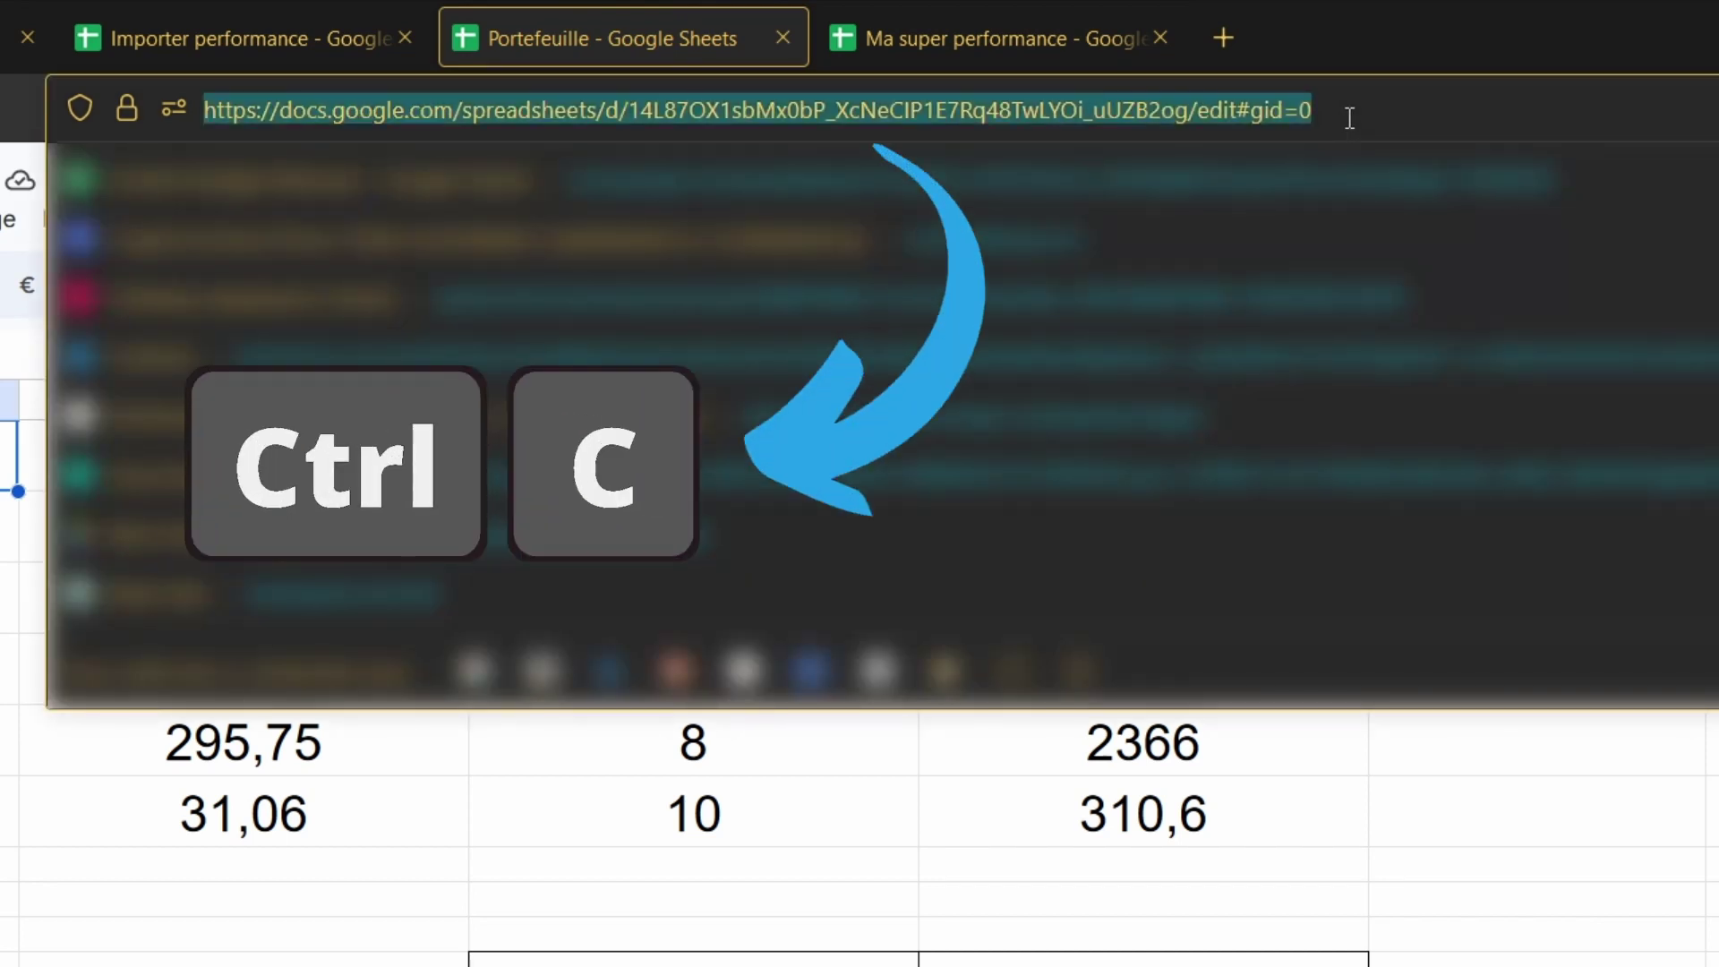
click(1029, 20)
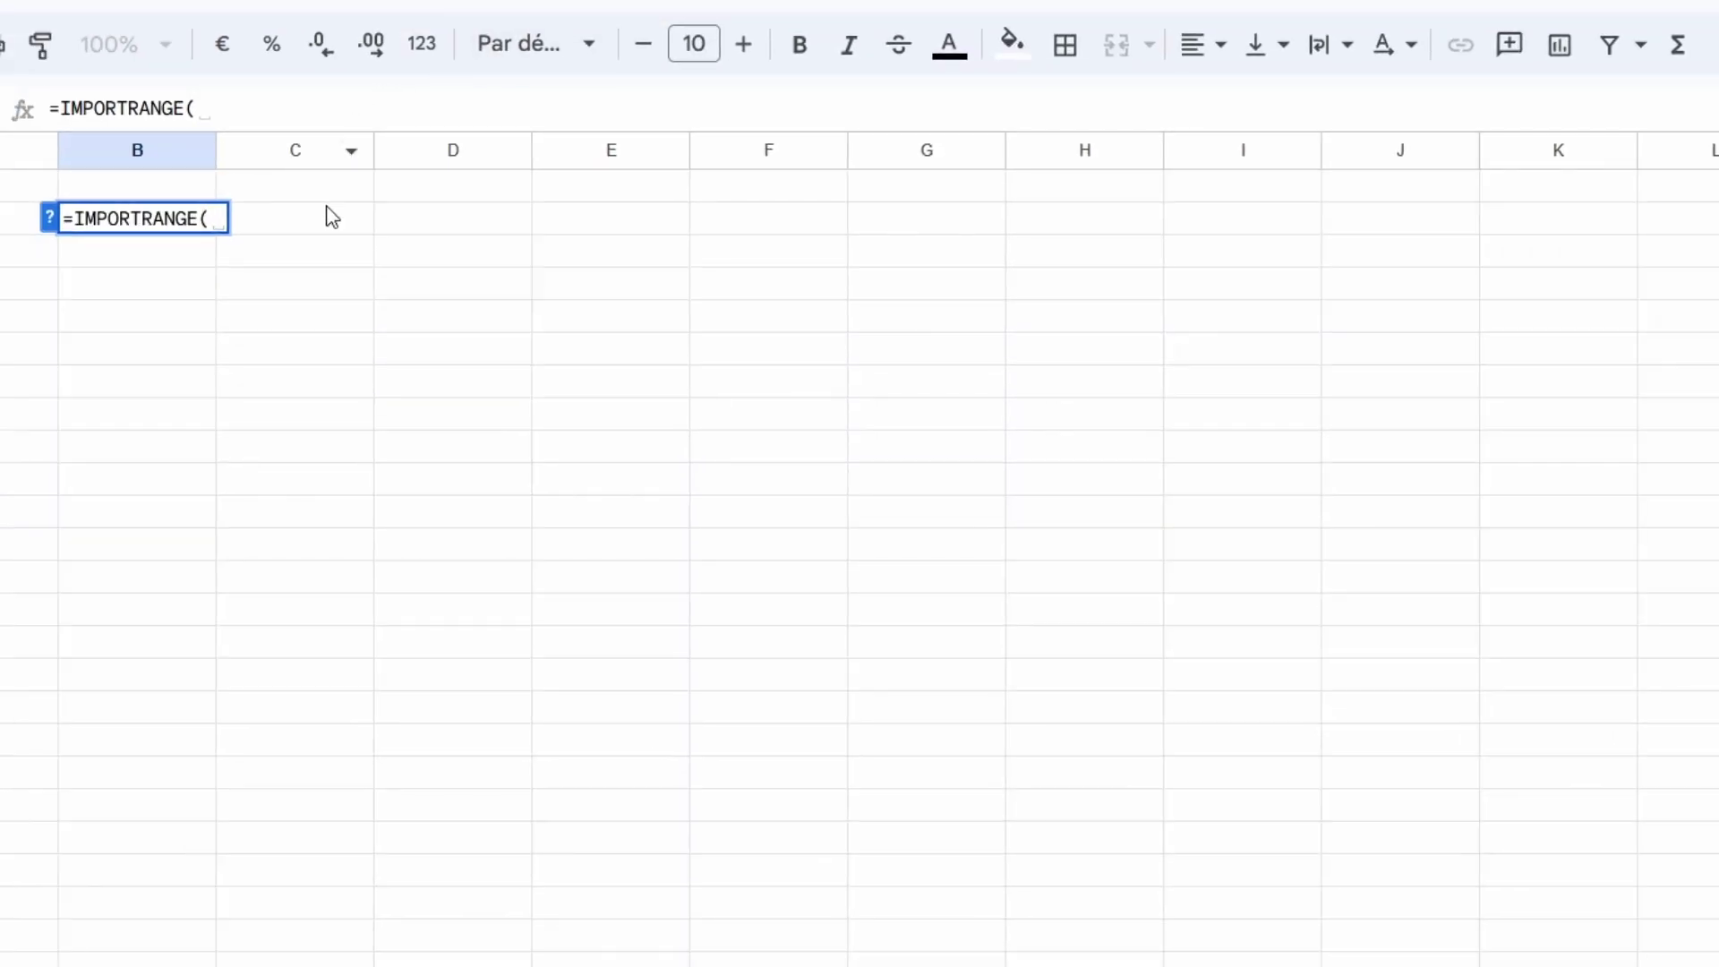
text(")
key(ctrl+v)
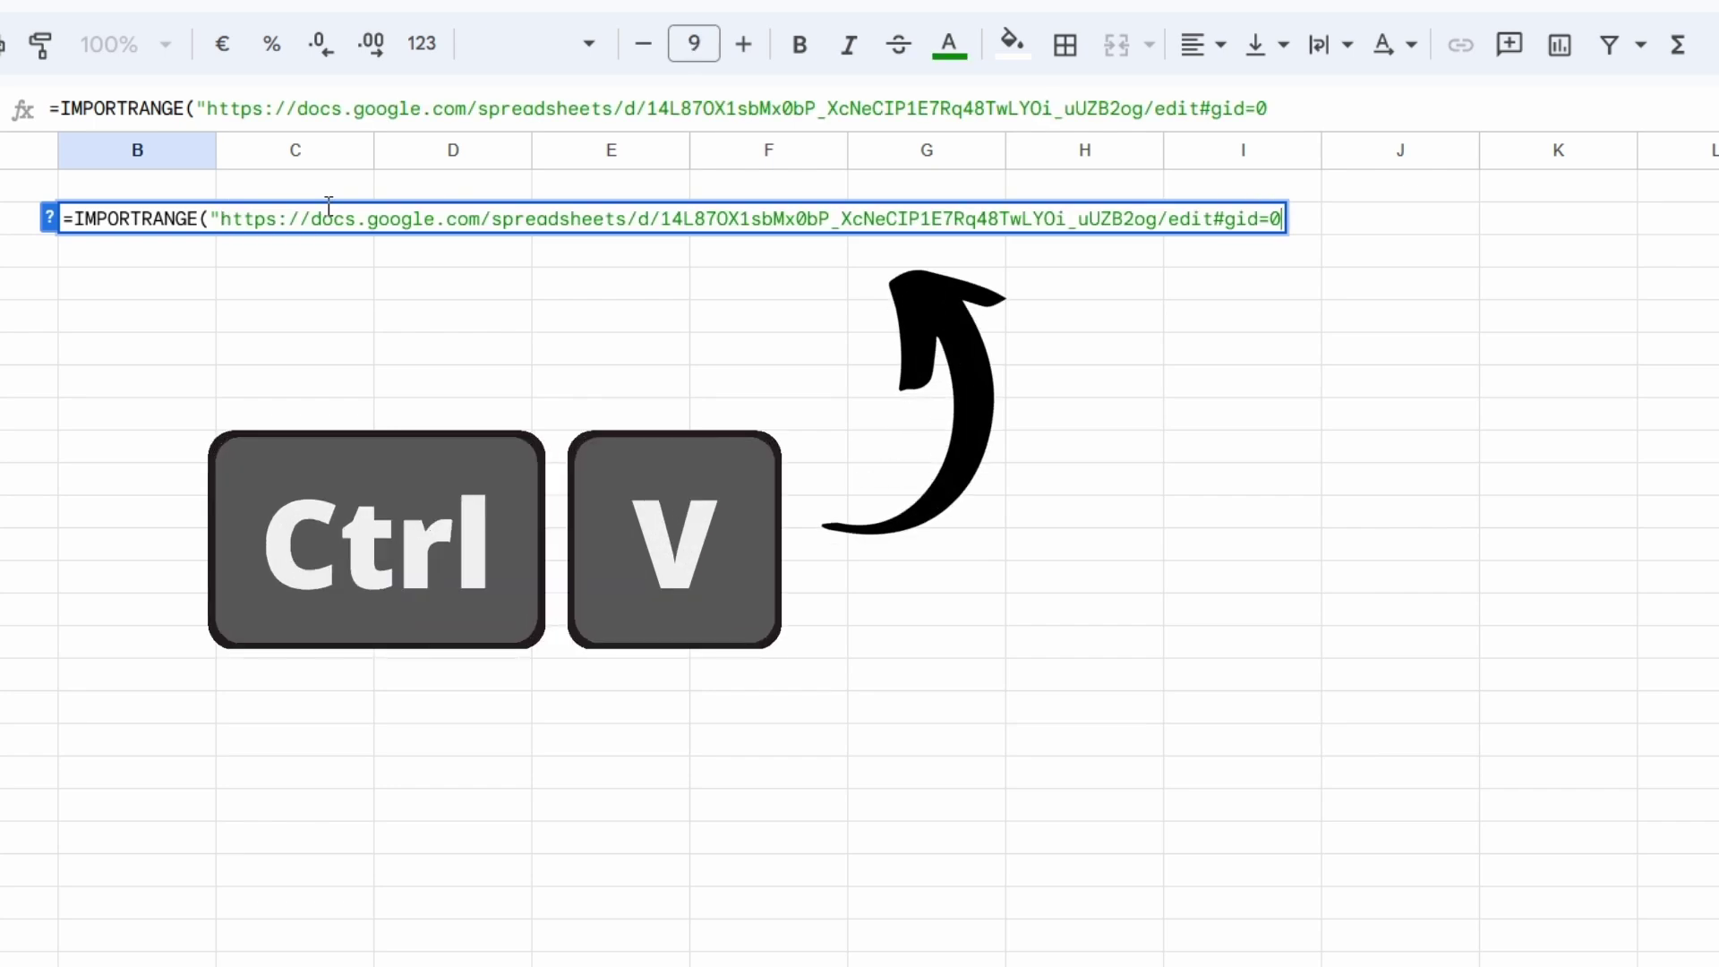
text(")
text(;)
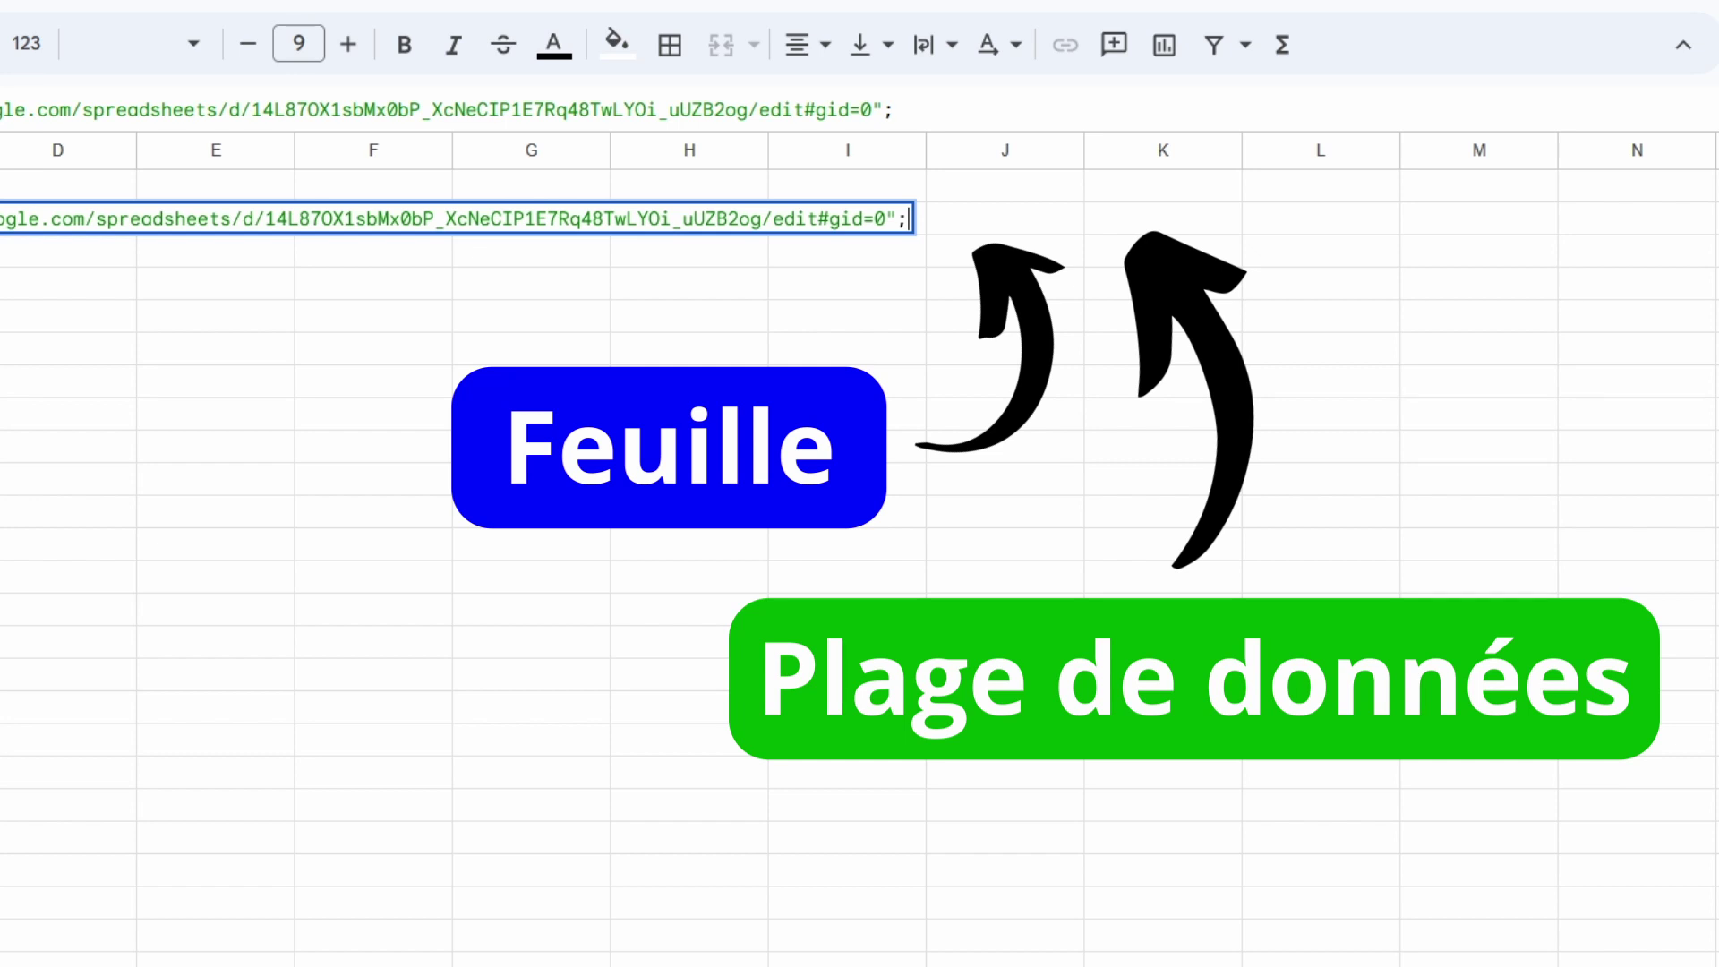
text(")
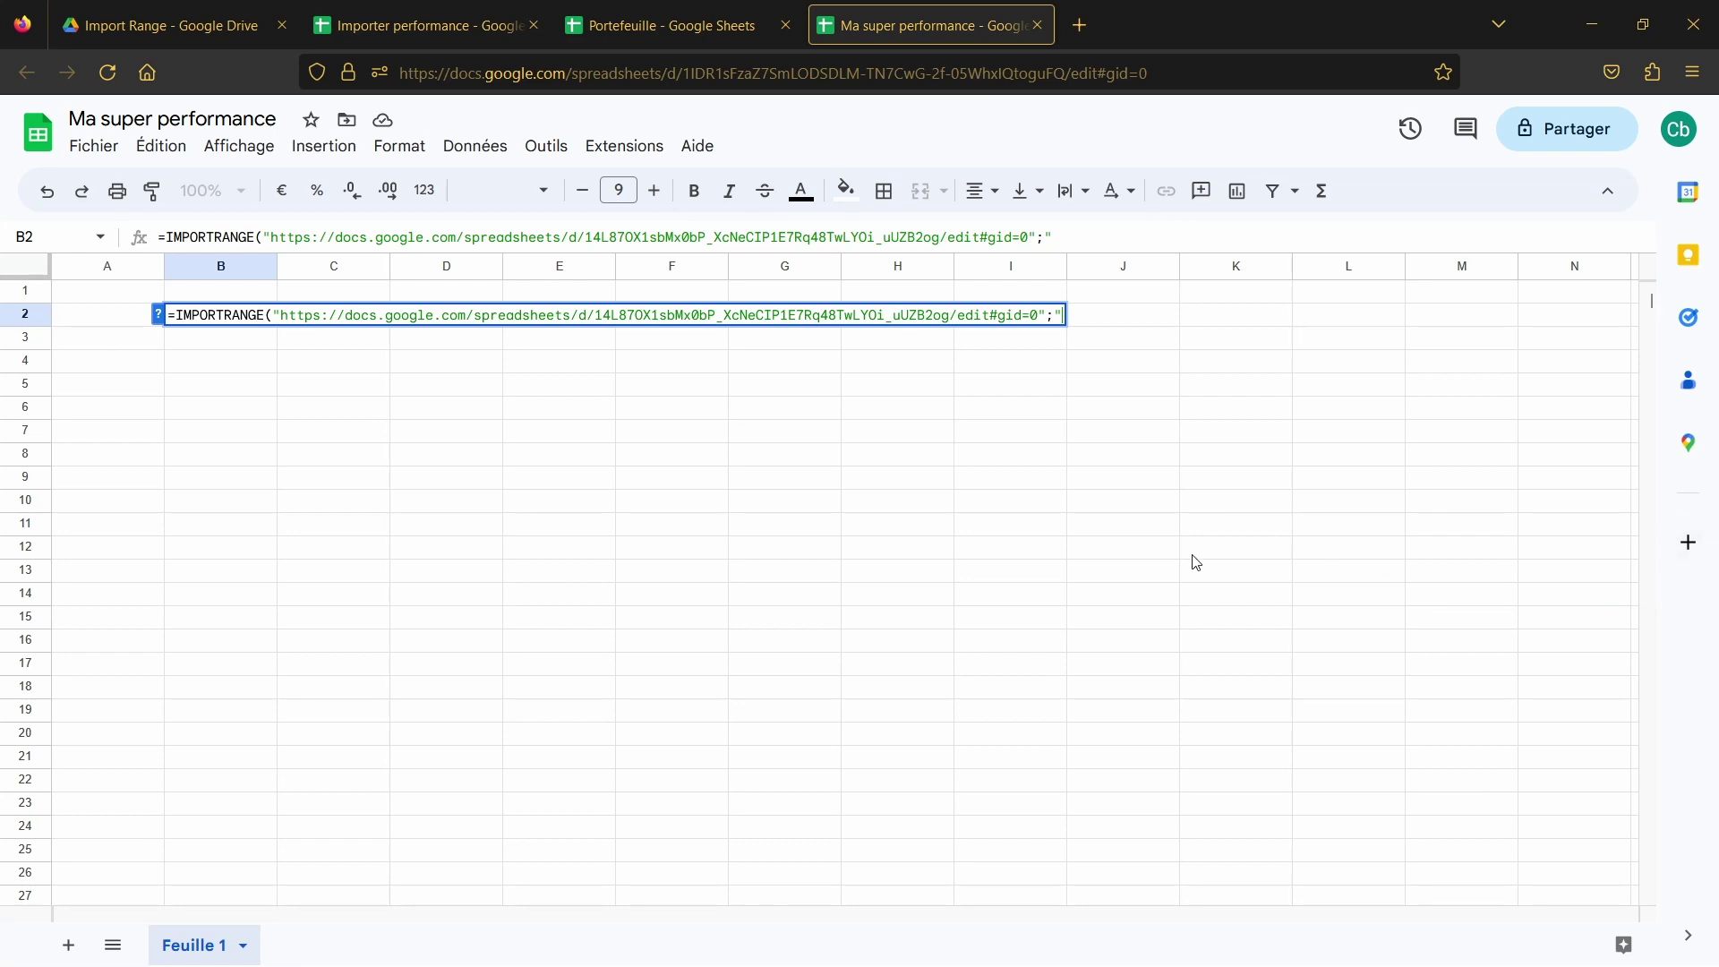
Add the range argument Feuille 1!C10:D12, checked against Portefeuille, to the B2 formula.
click(724, 8)
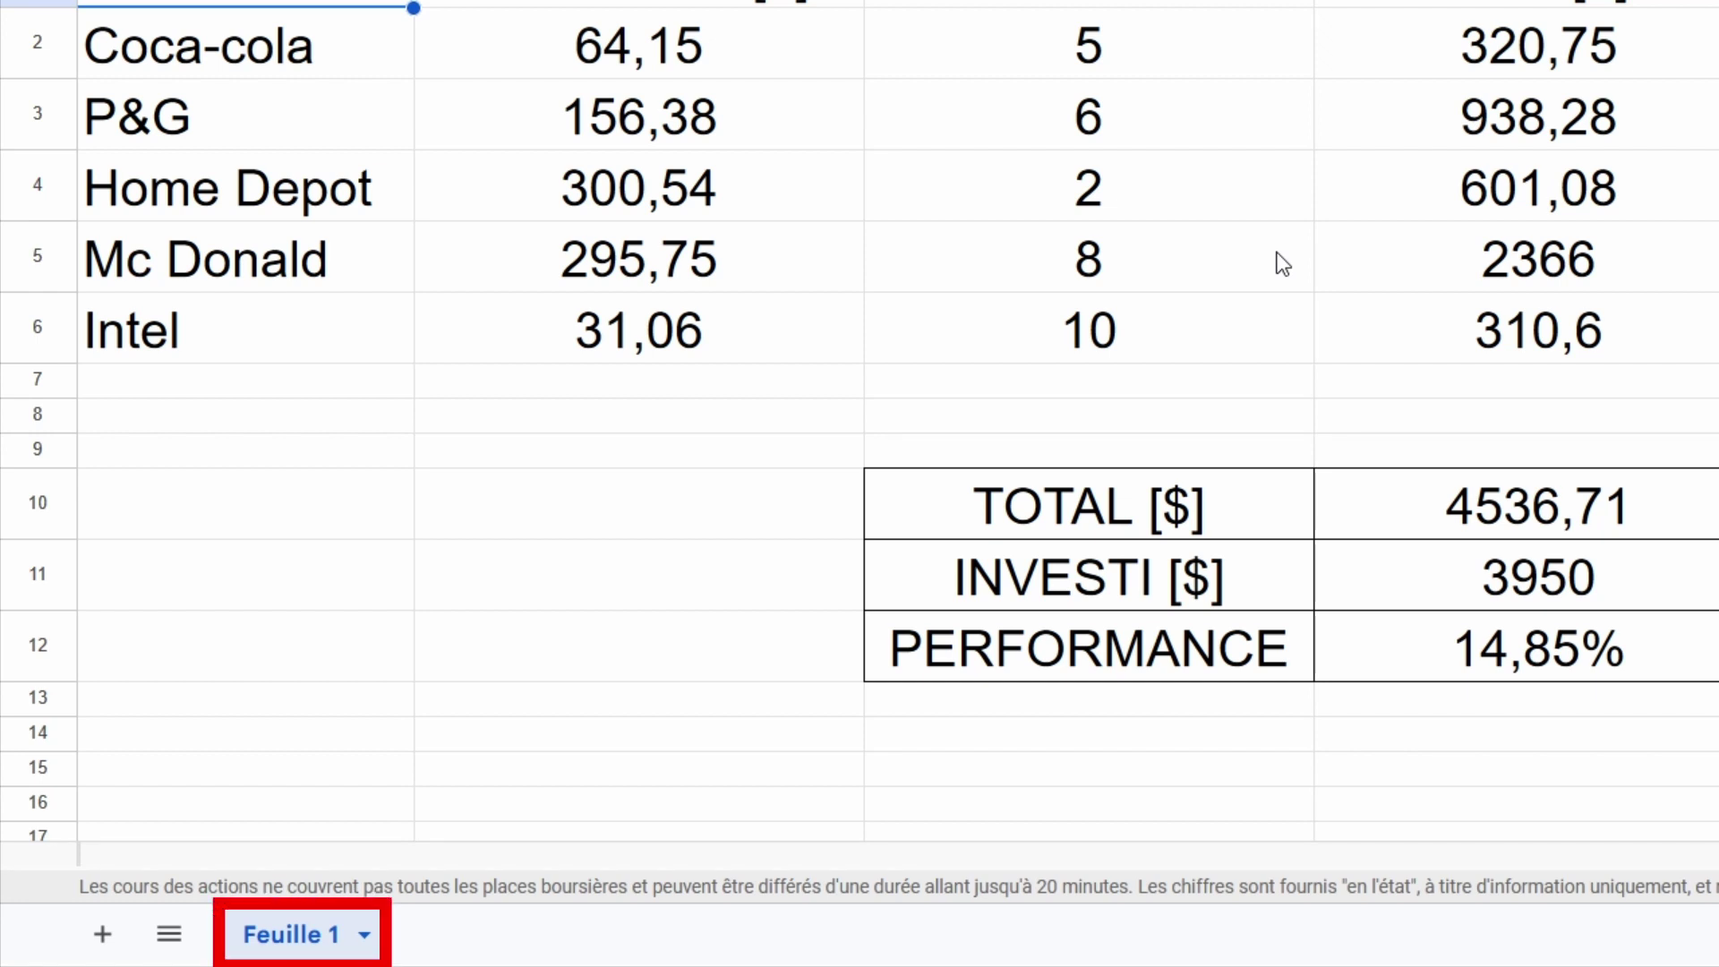
click(976, 9)
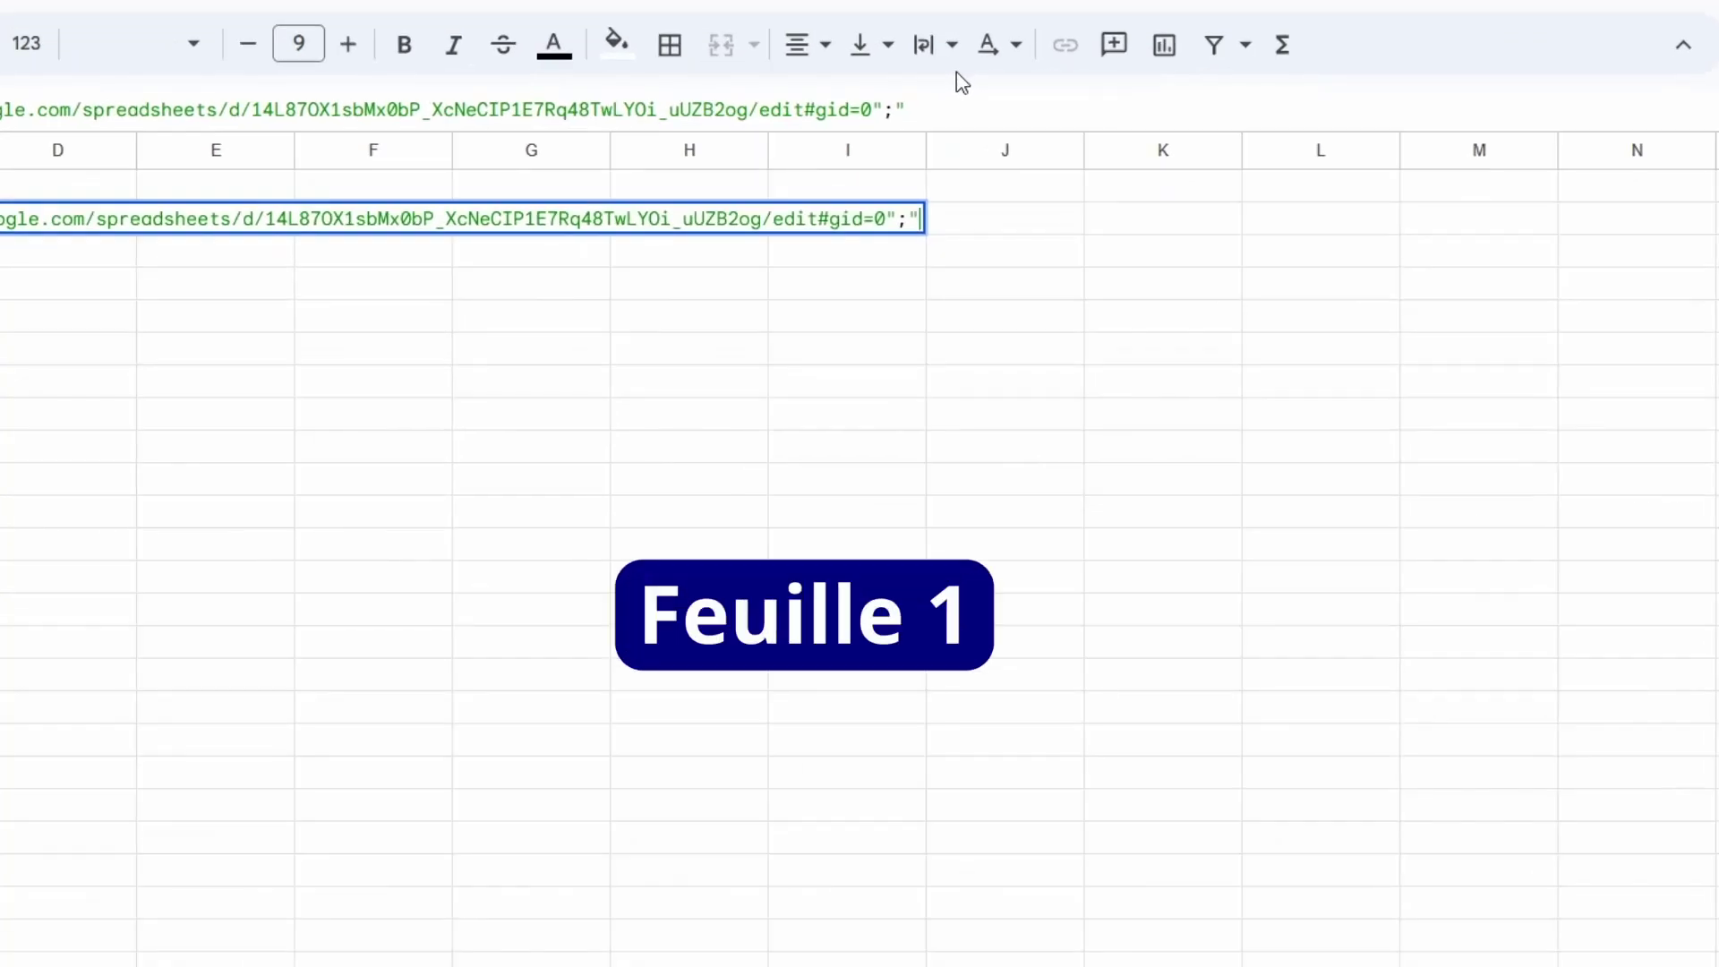
text(Feuille)
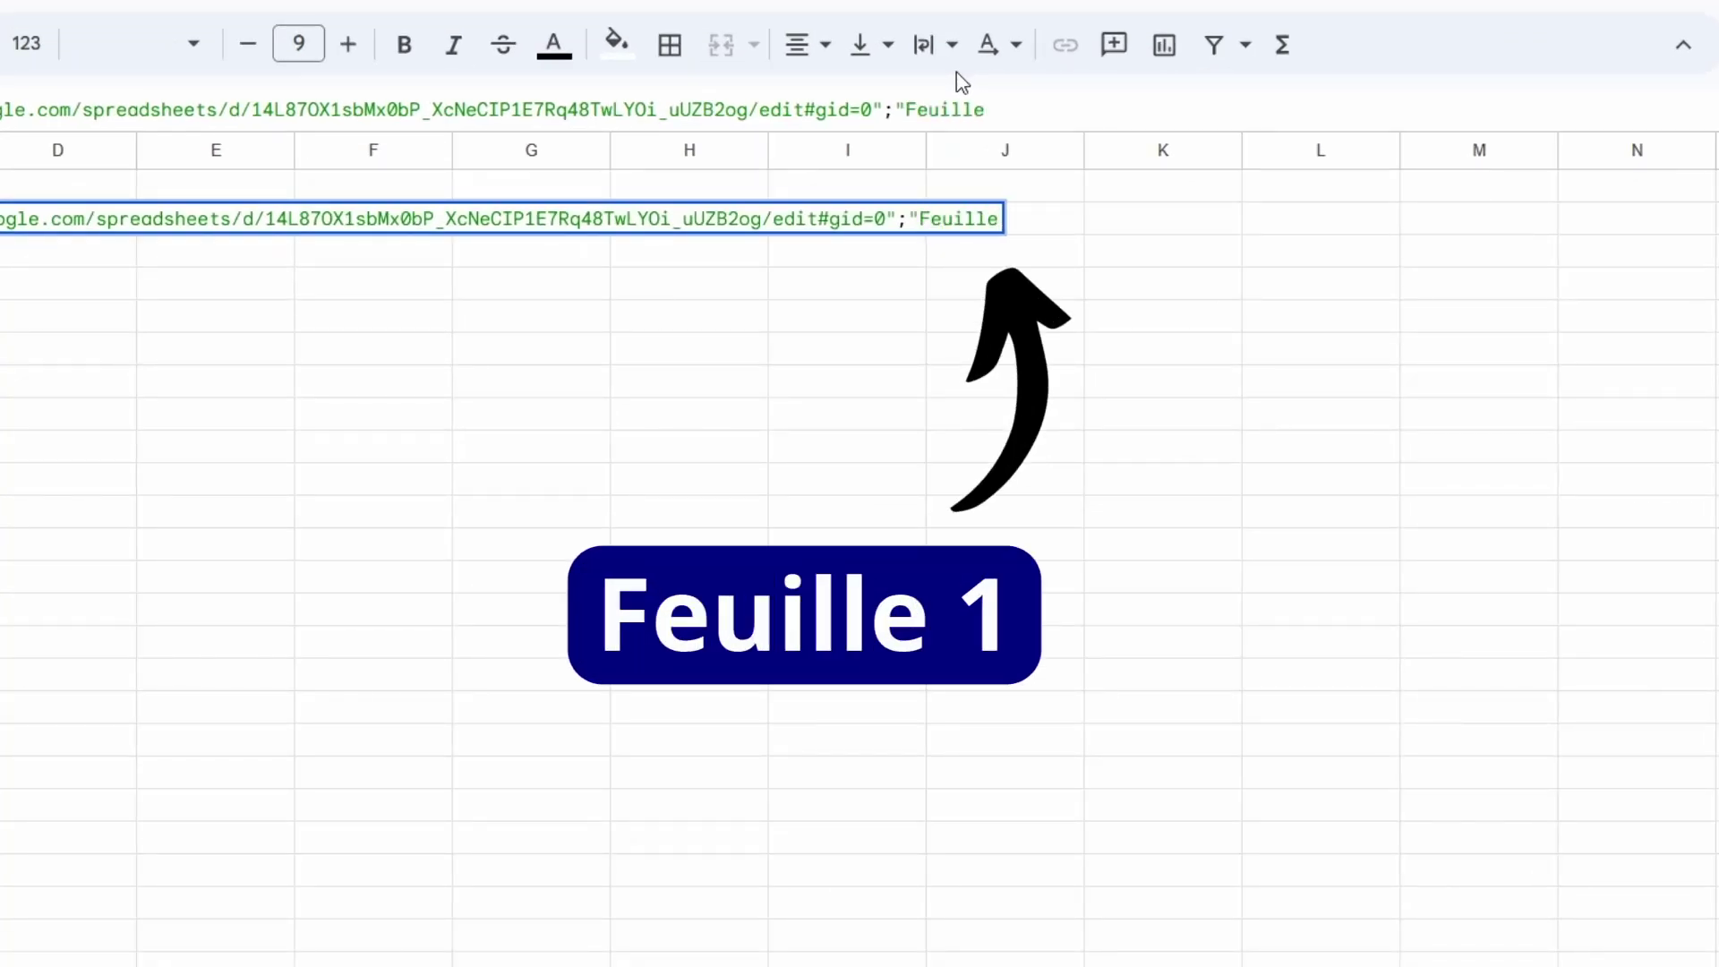
text( 1)
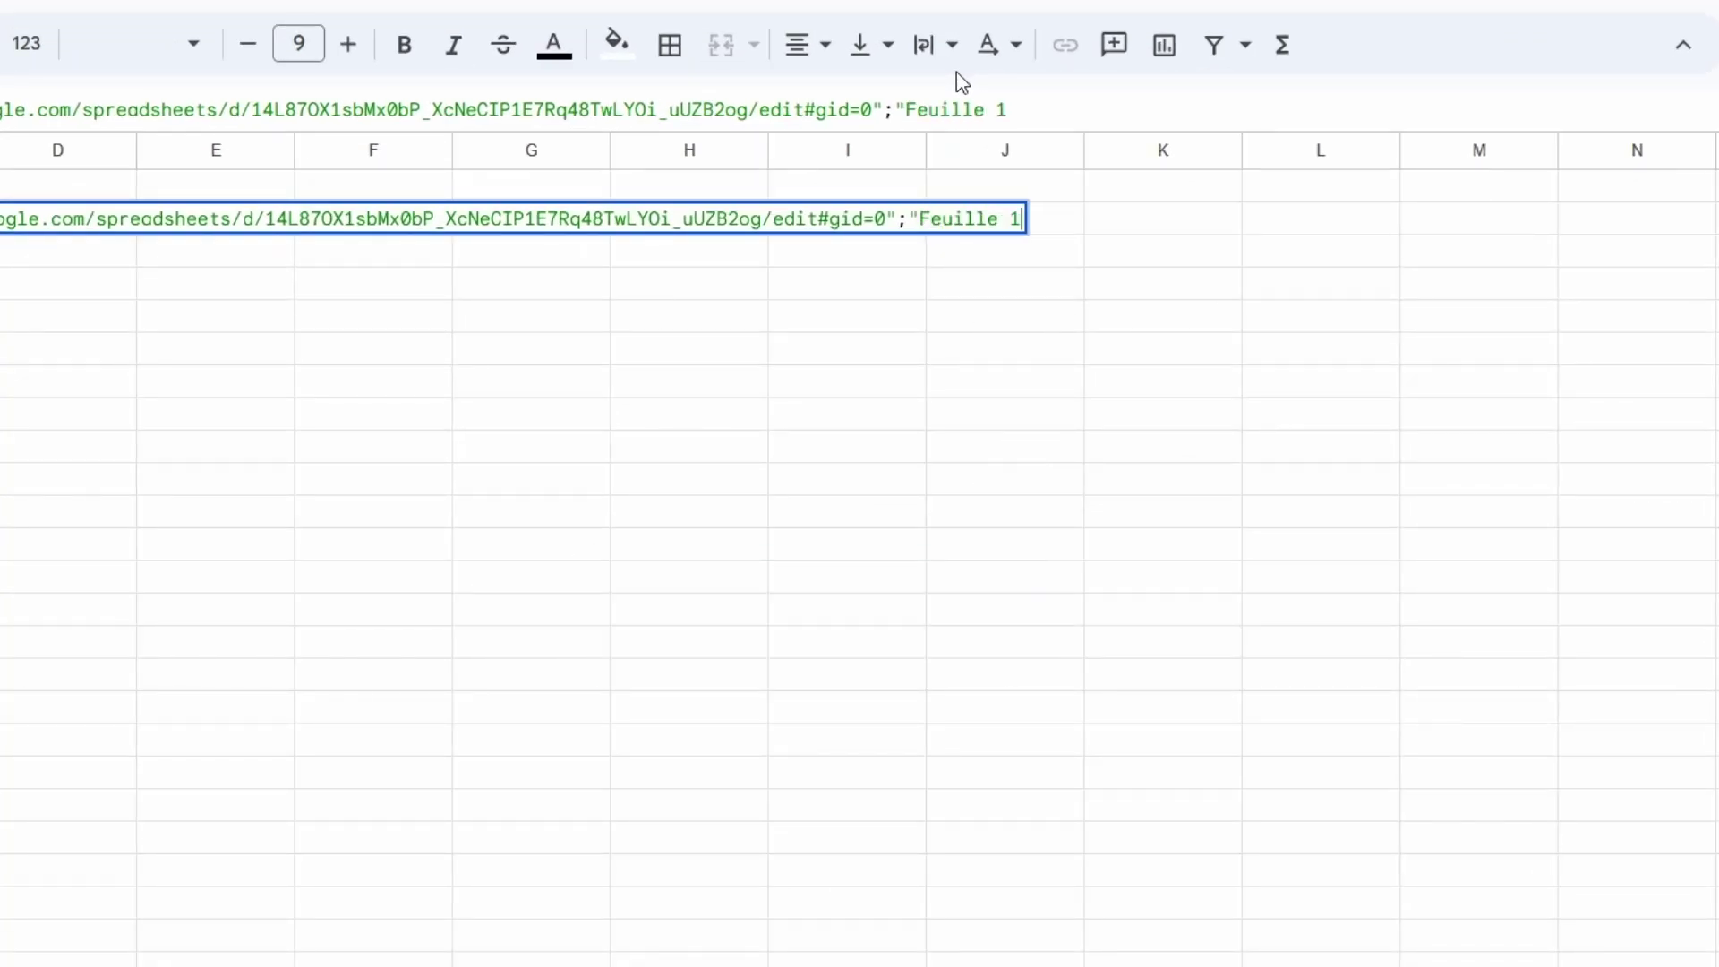
text(!)
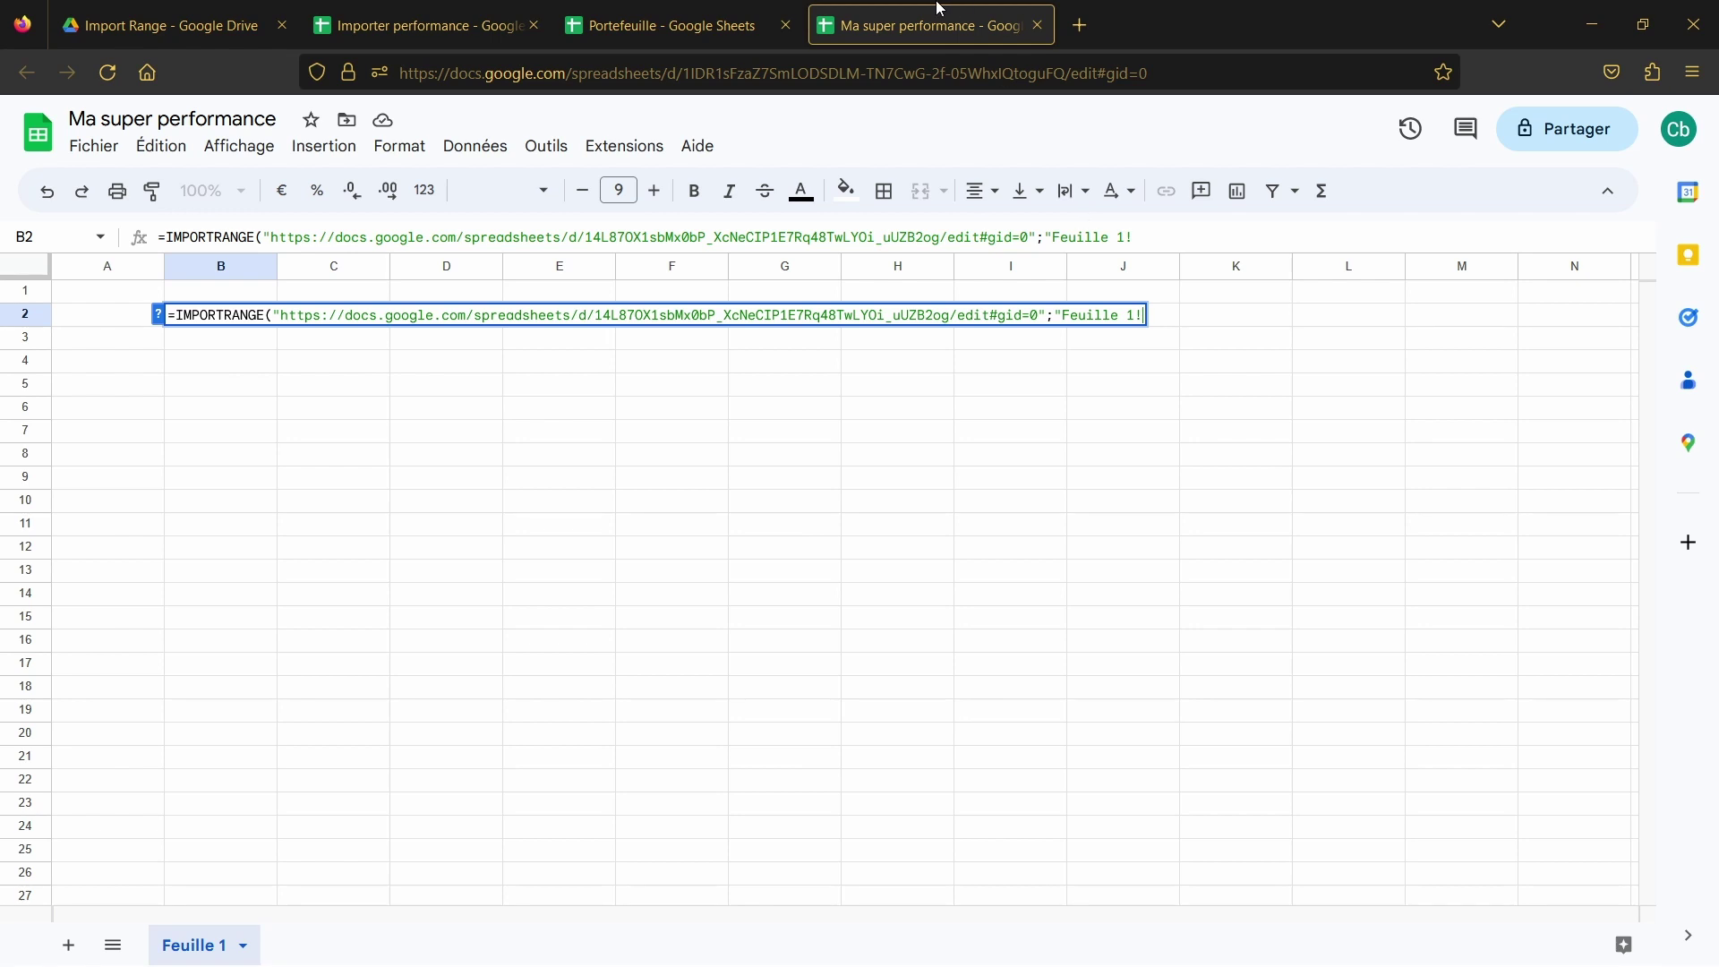
click(736, 8)
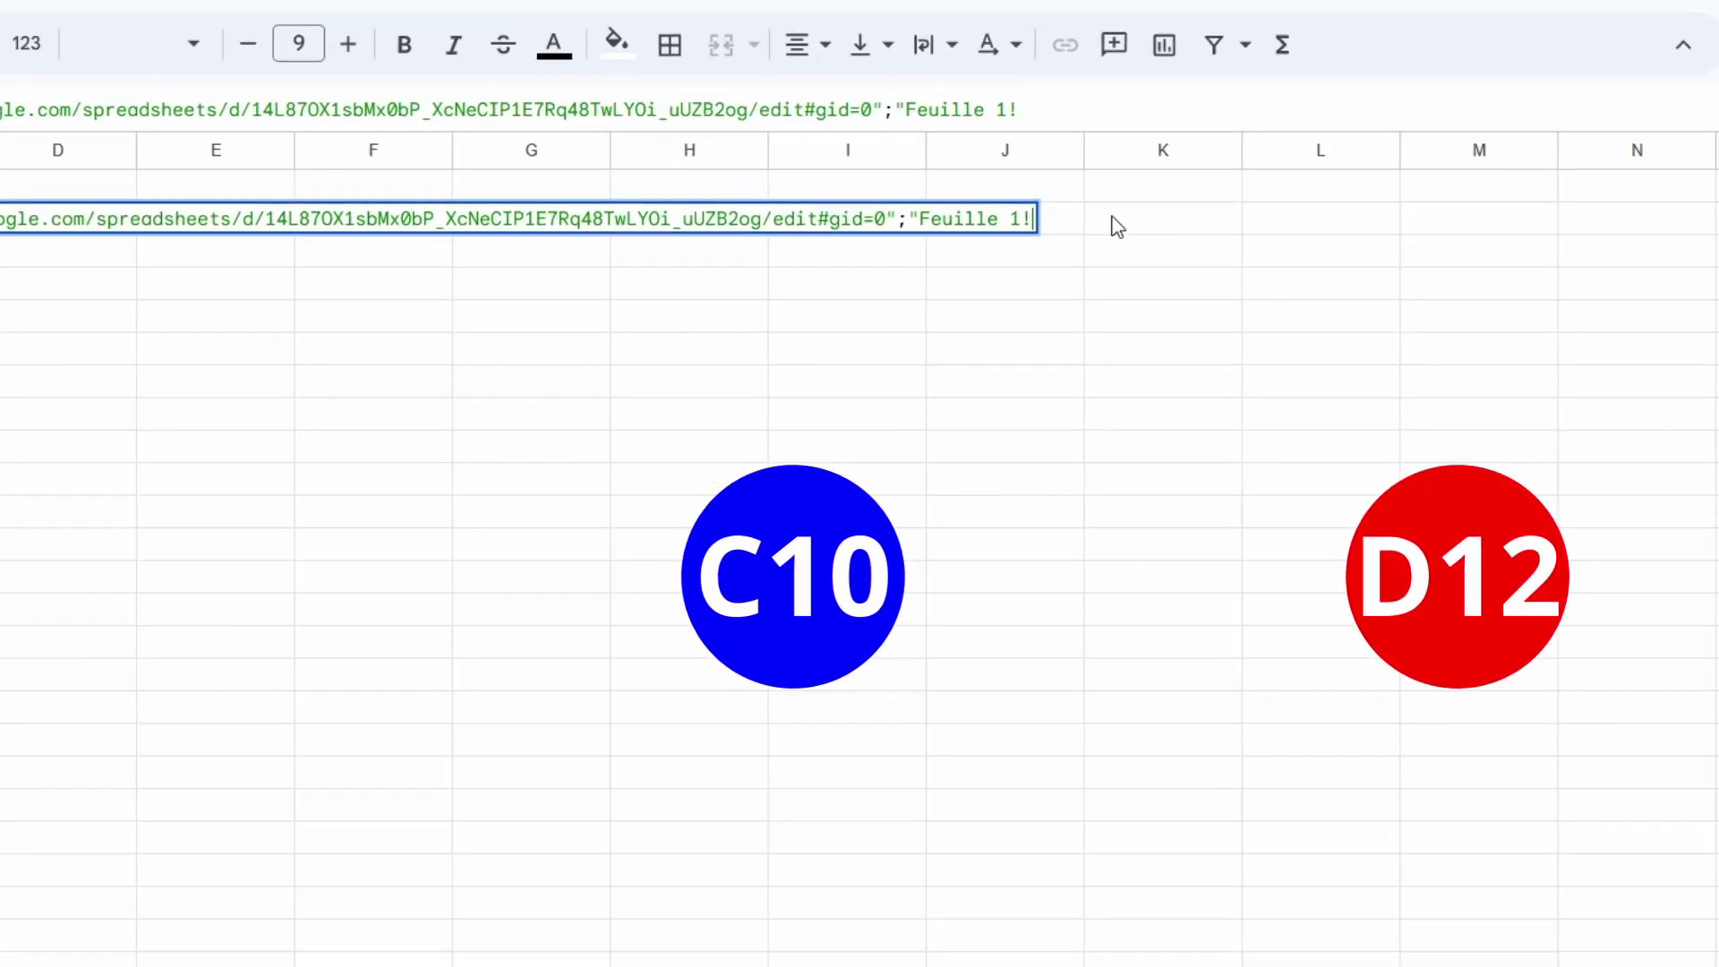
text(C10)
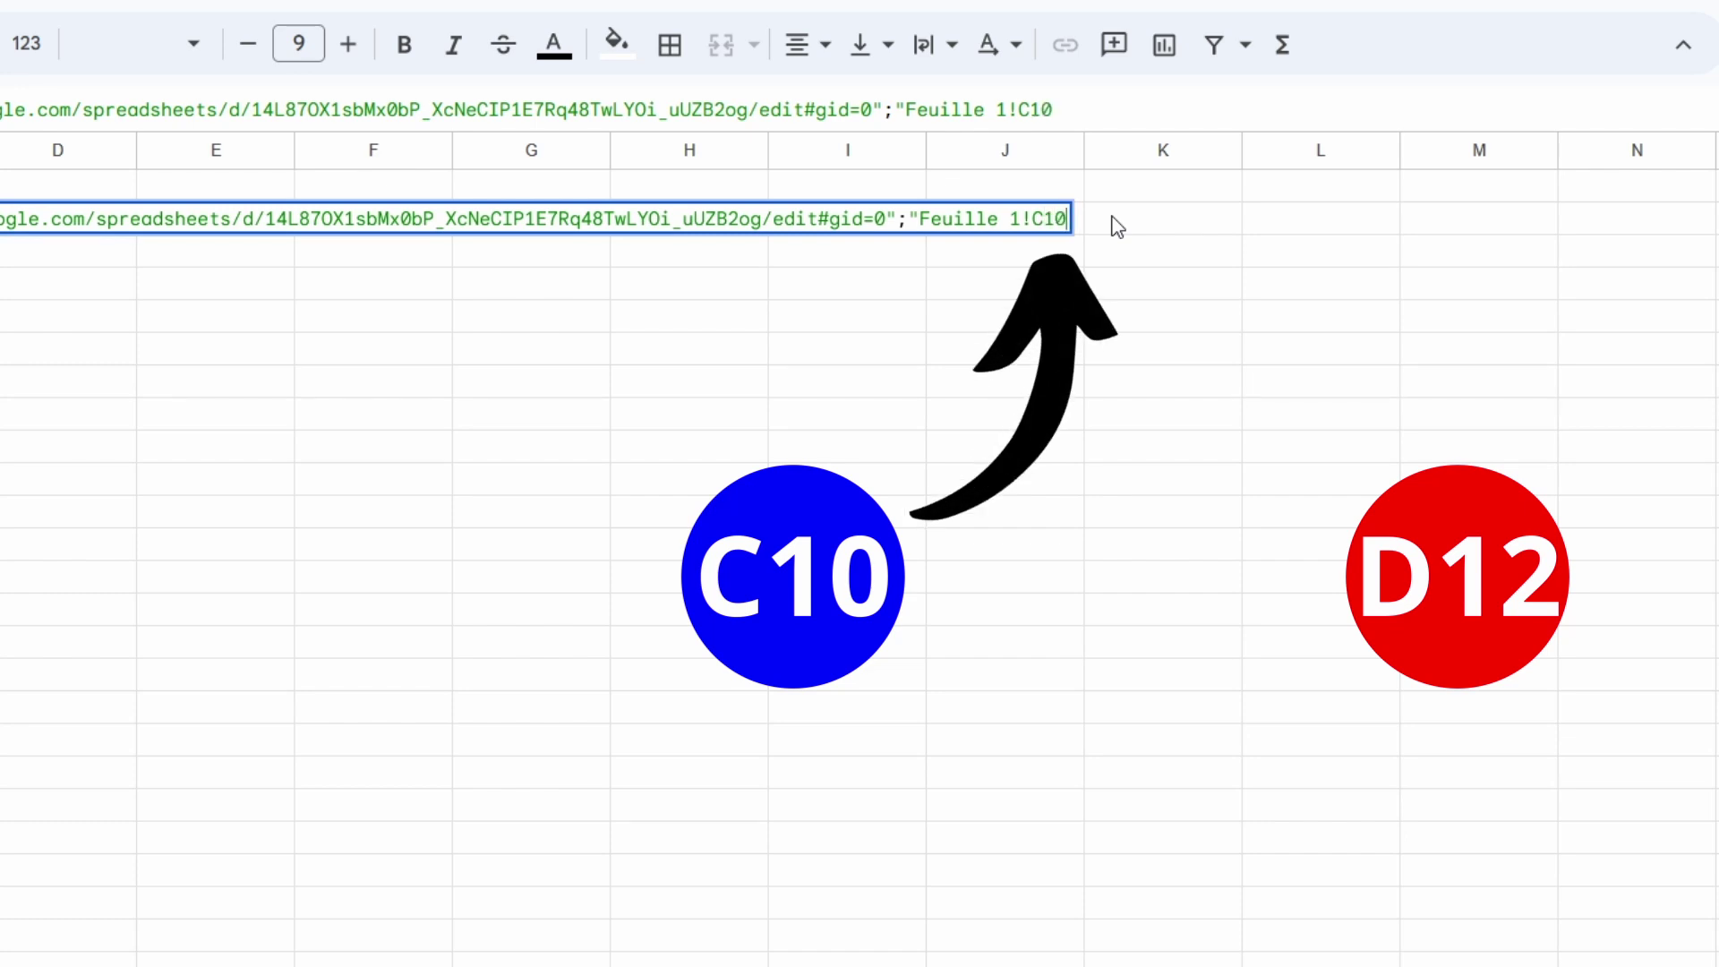
text(:)
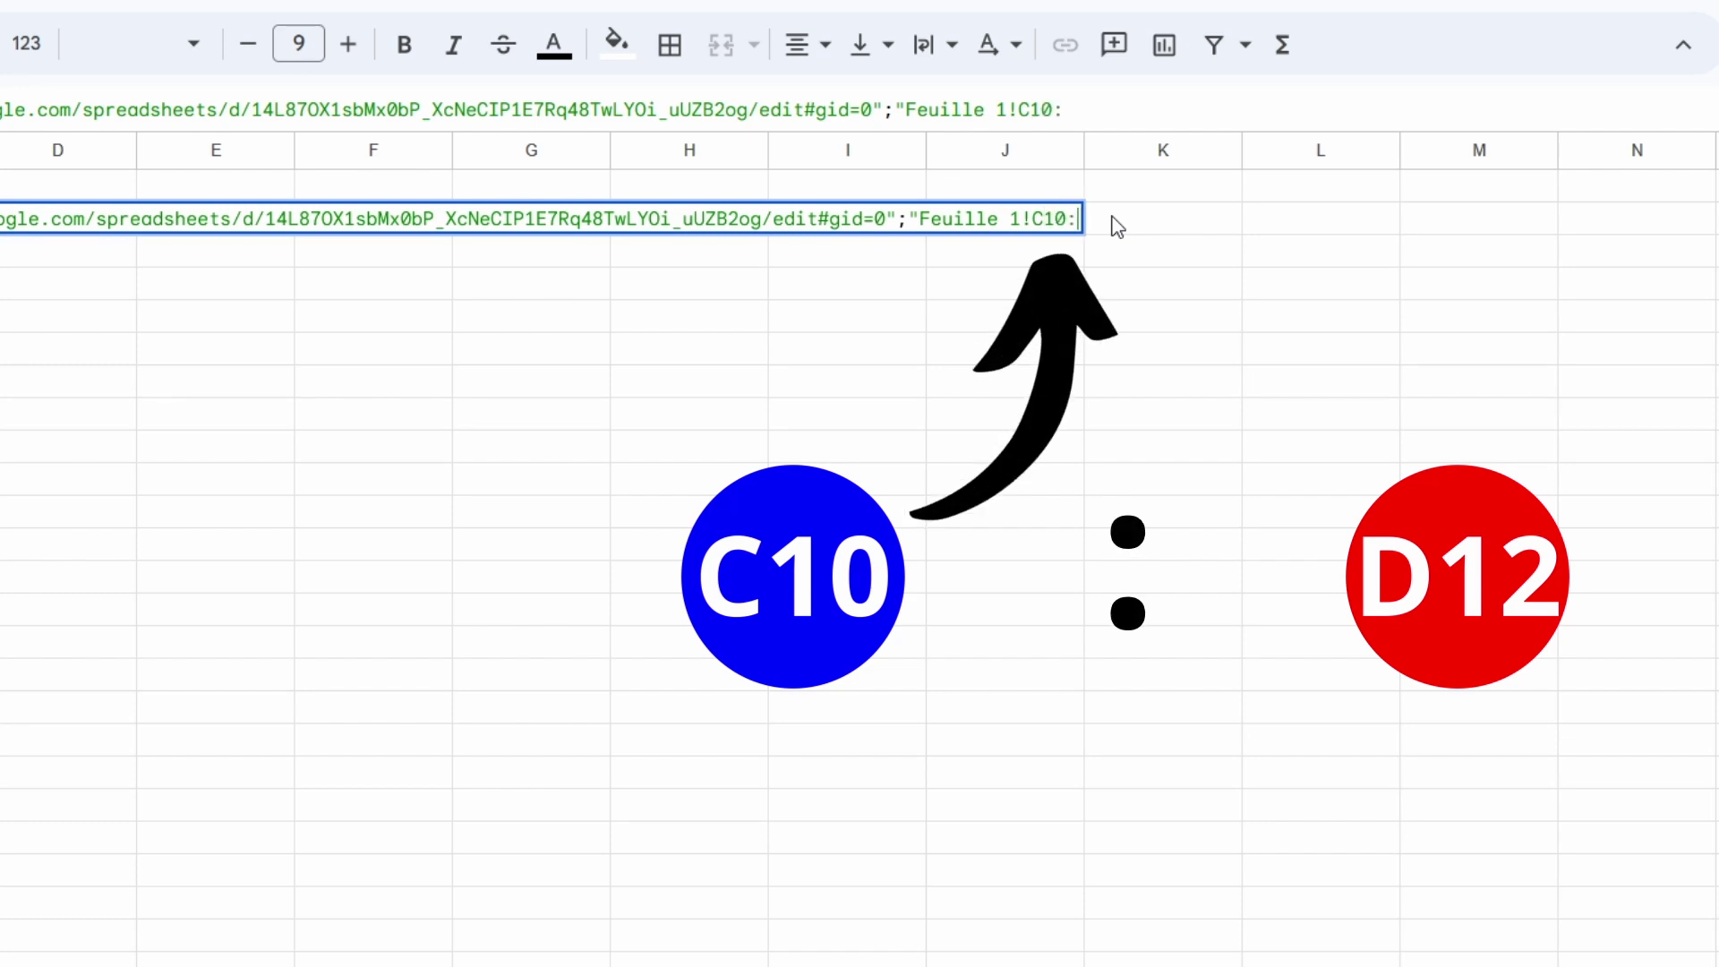
text(D)
text(12)
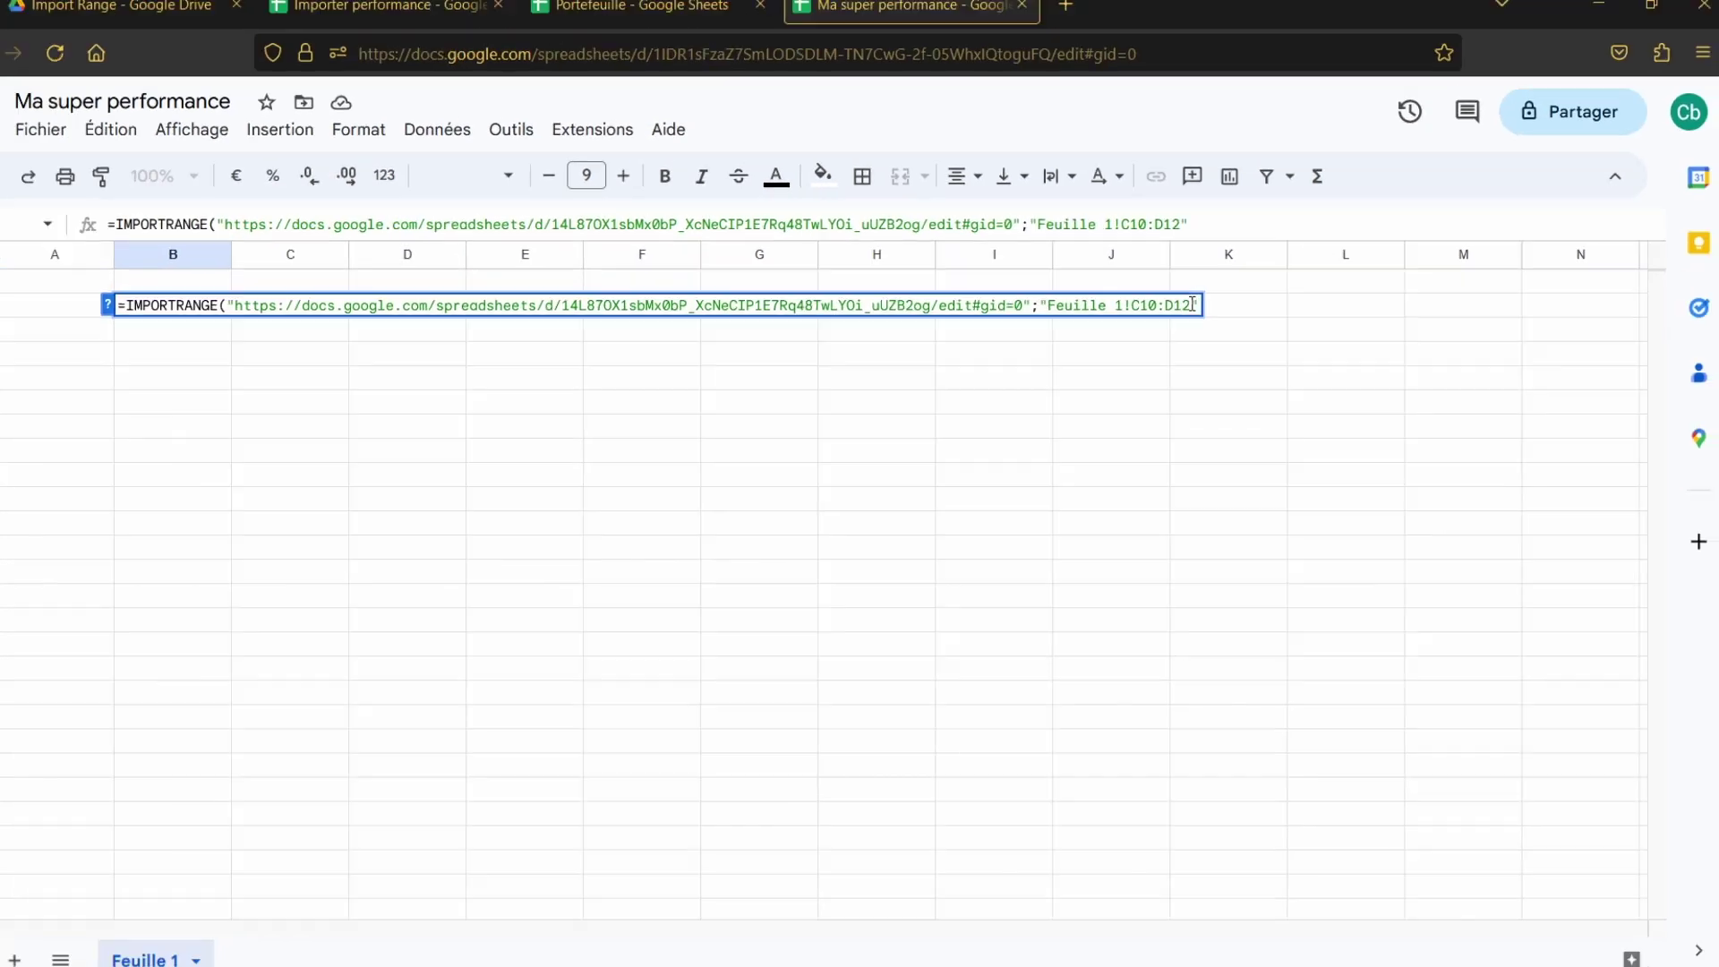
Close and commit the formula, then allow access so 4536,71, 3950 and 14,85% import.
text())
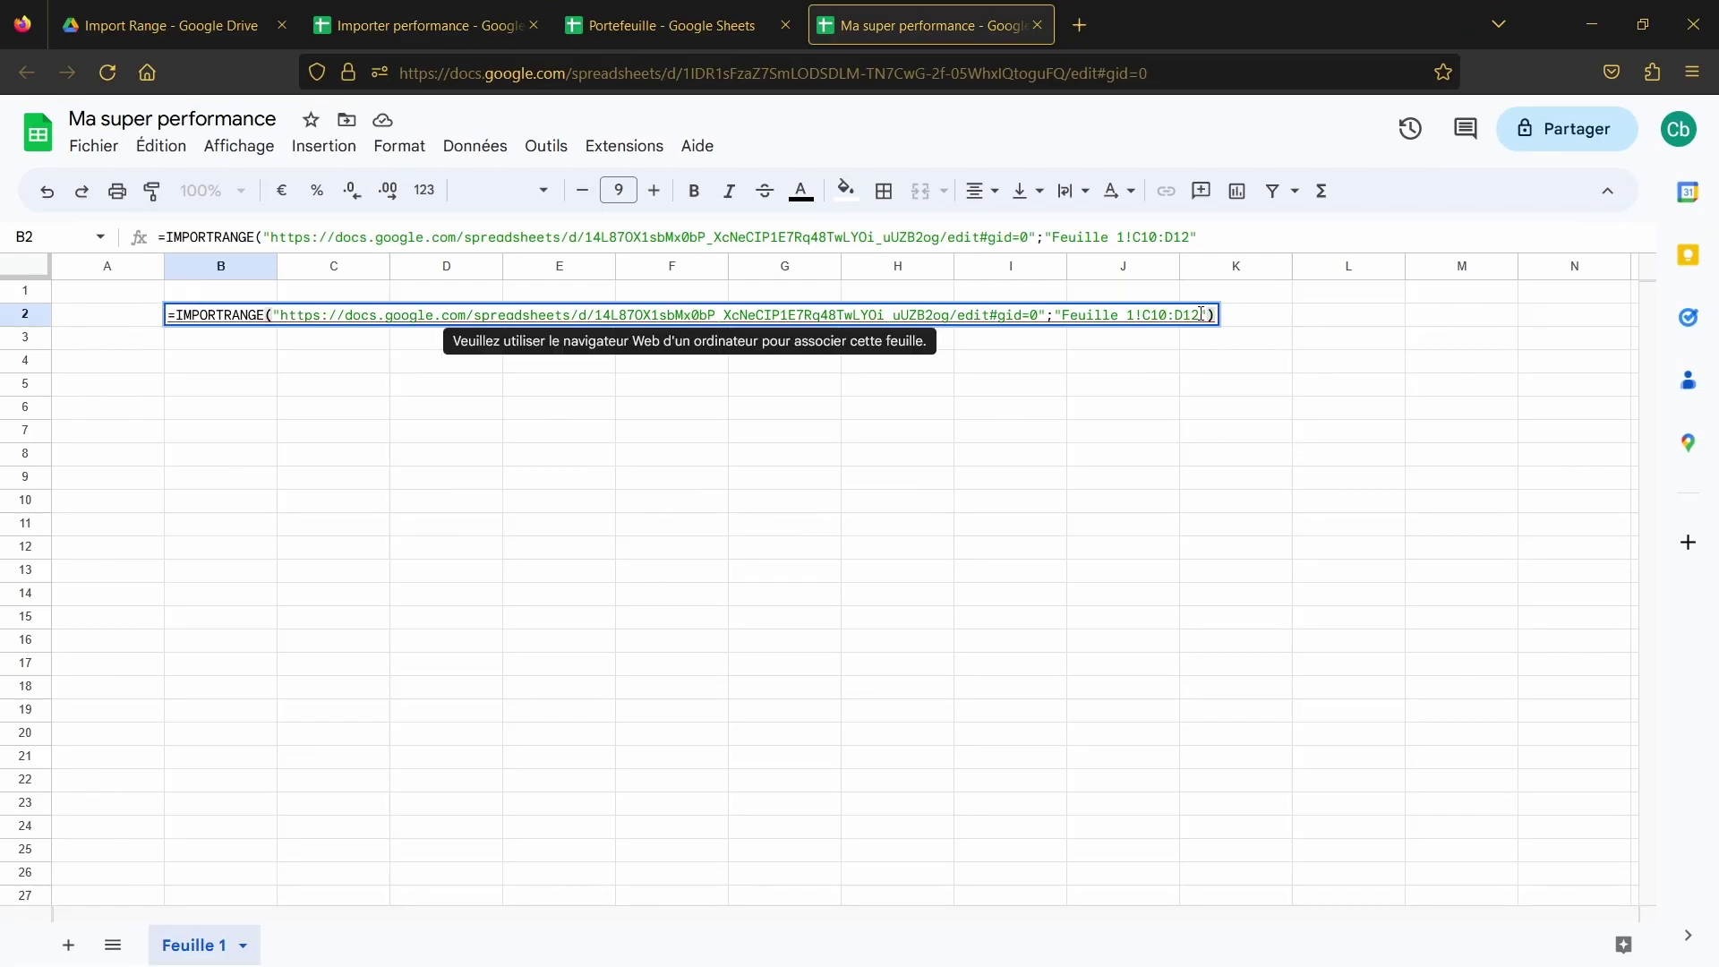
key(Return)
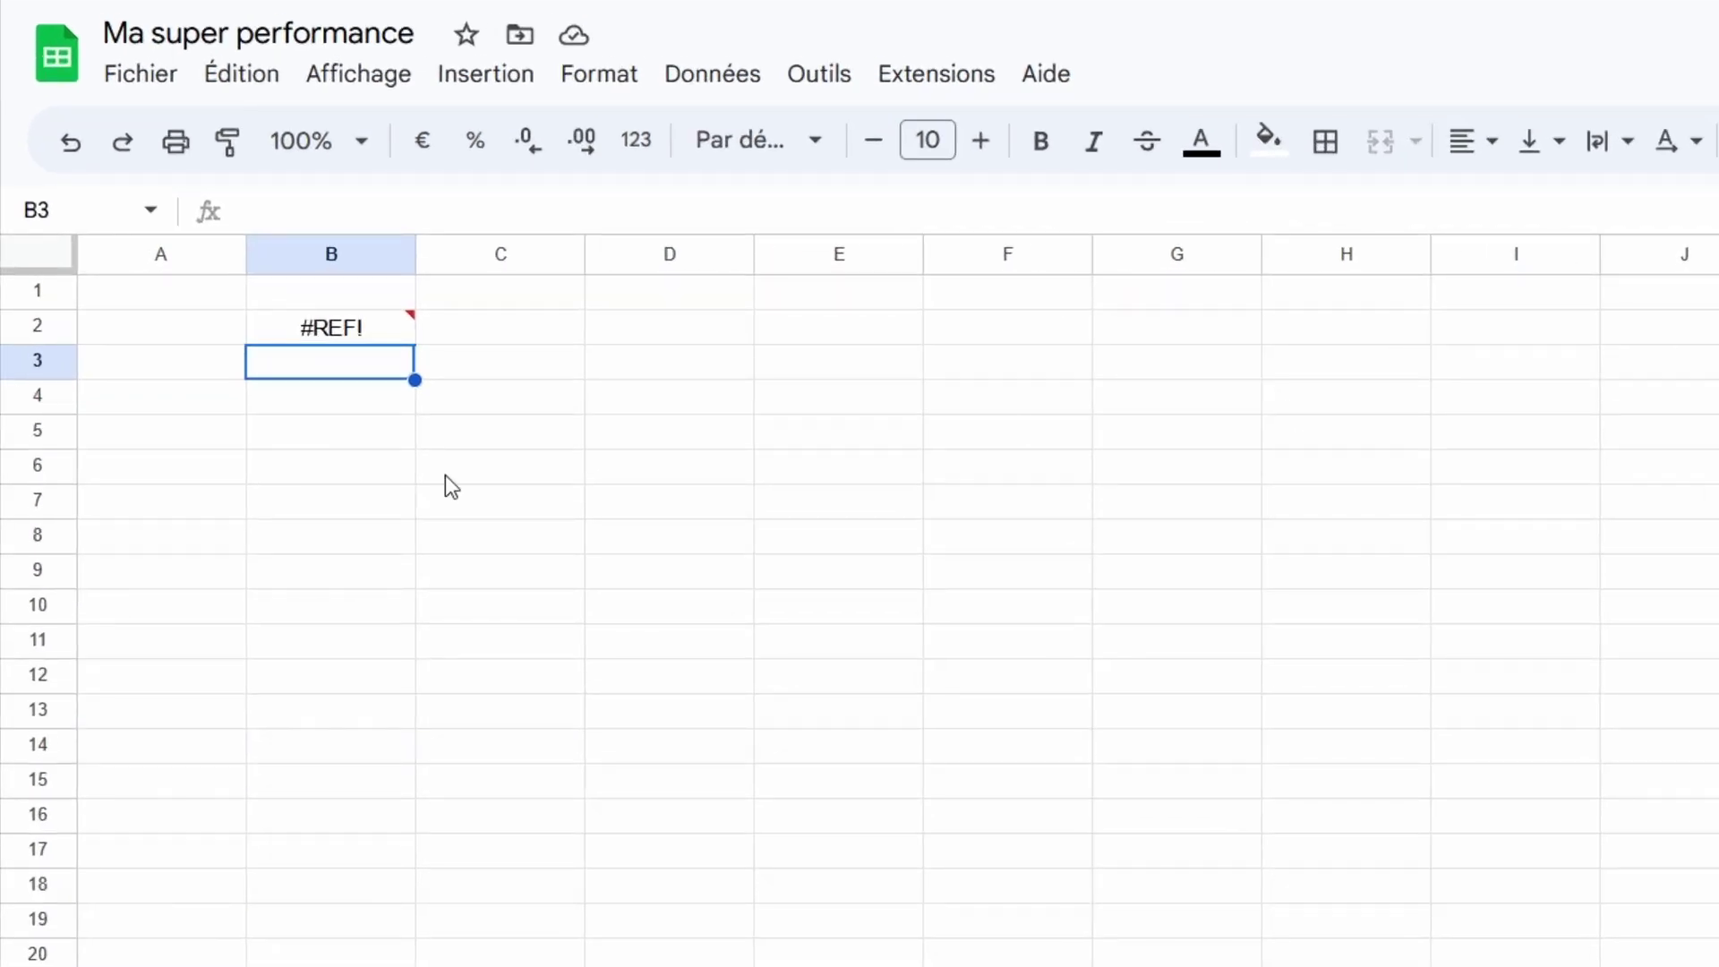
mouse_move(330, 326)
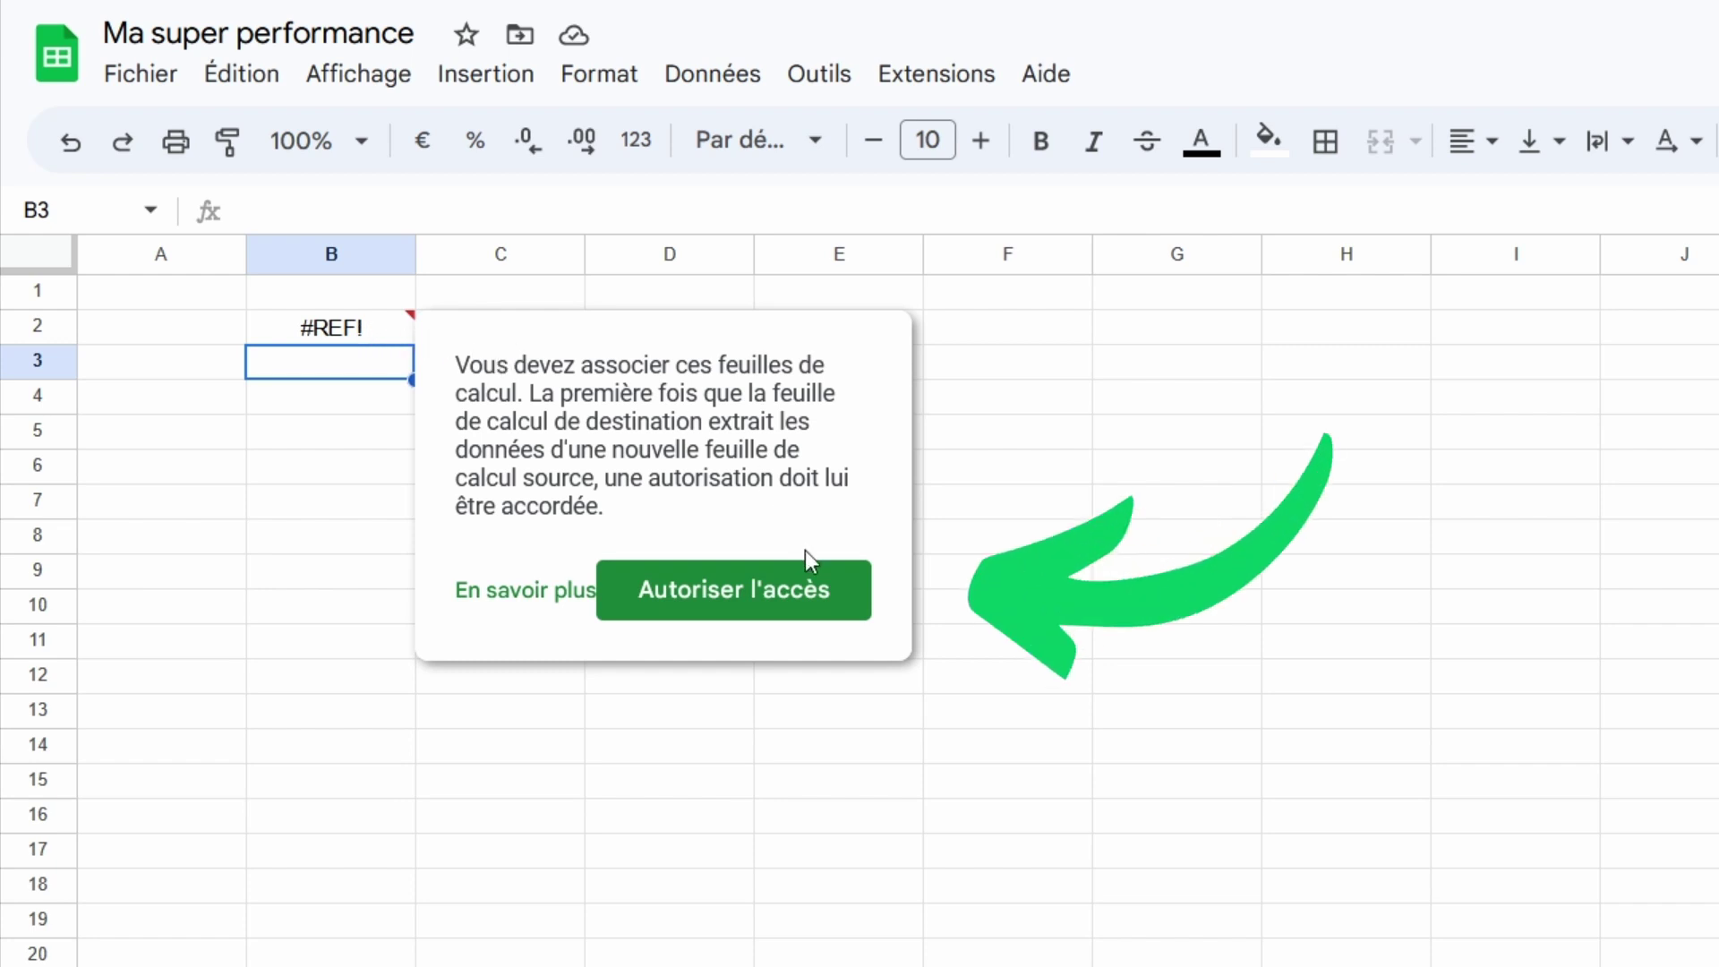
click(792, 586)
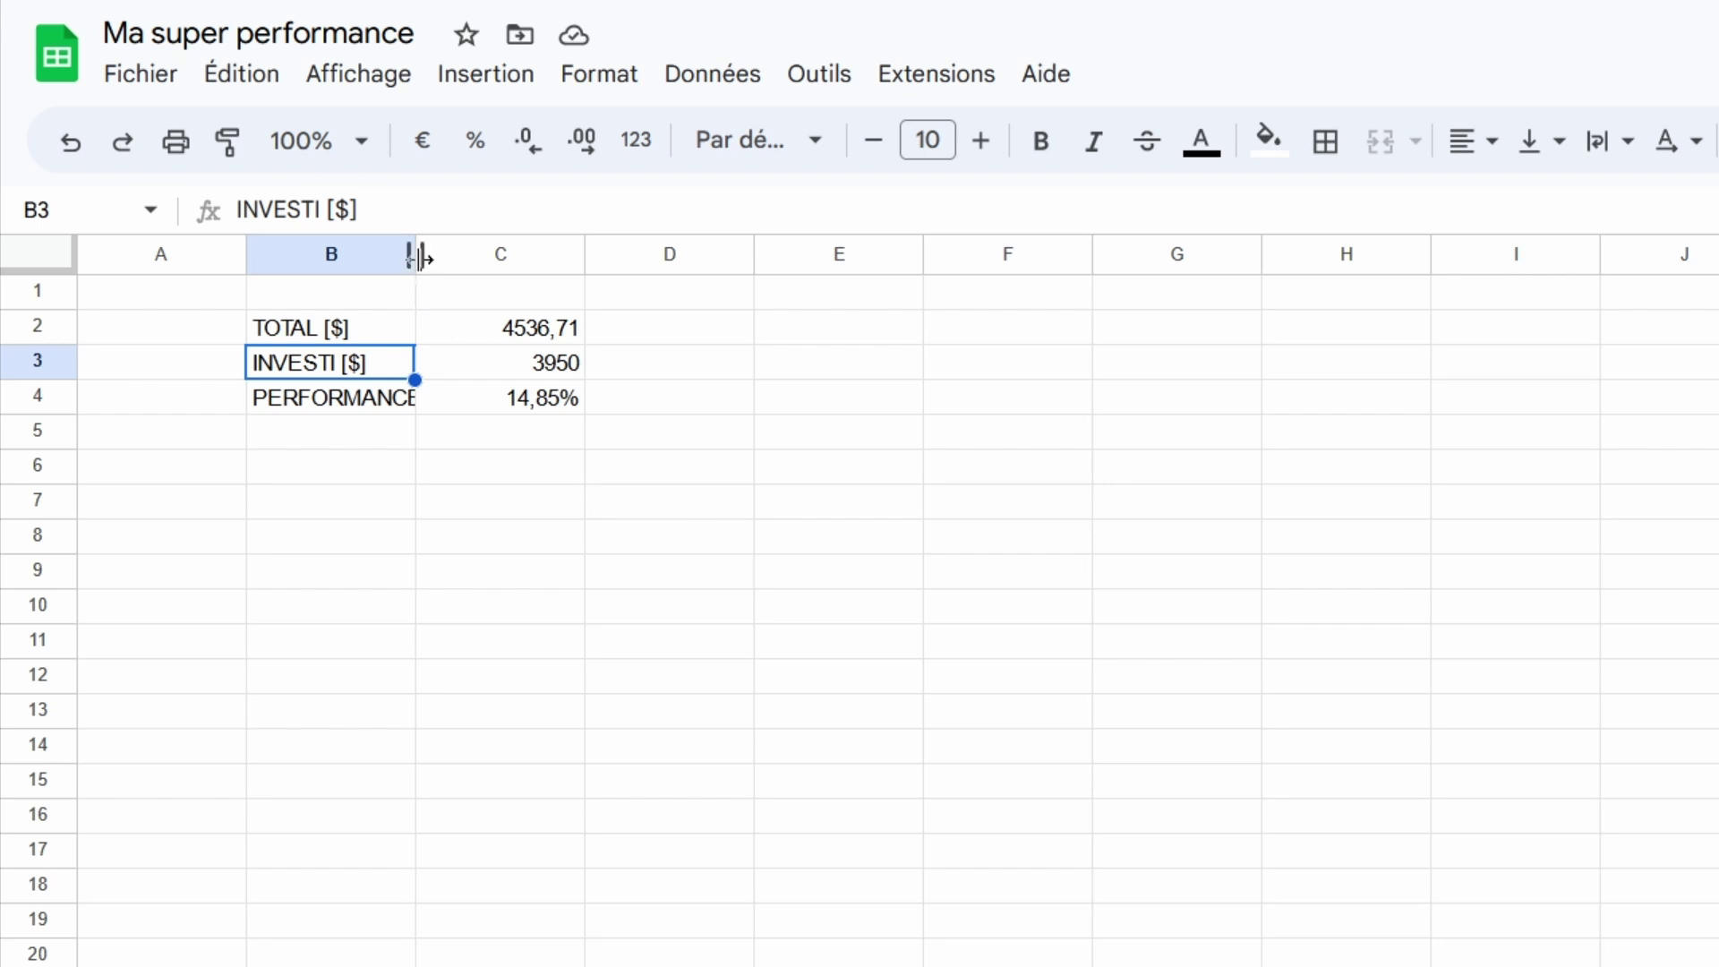
Set the whole sheet's font size to 18 and widen column B to fit PERFORMANCE.
drag(416, 253, 451, 253)
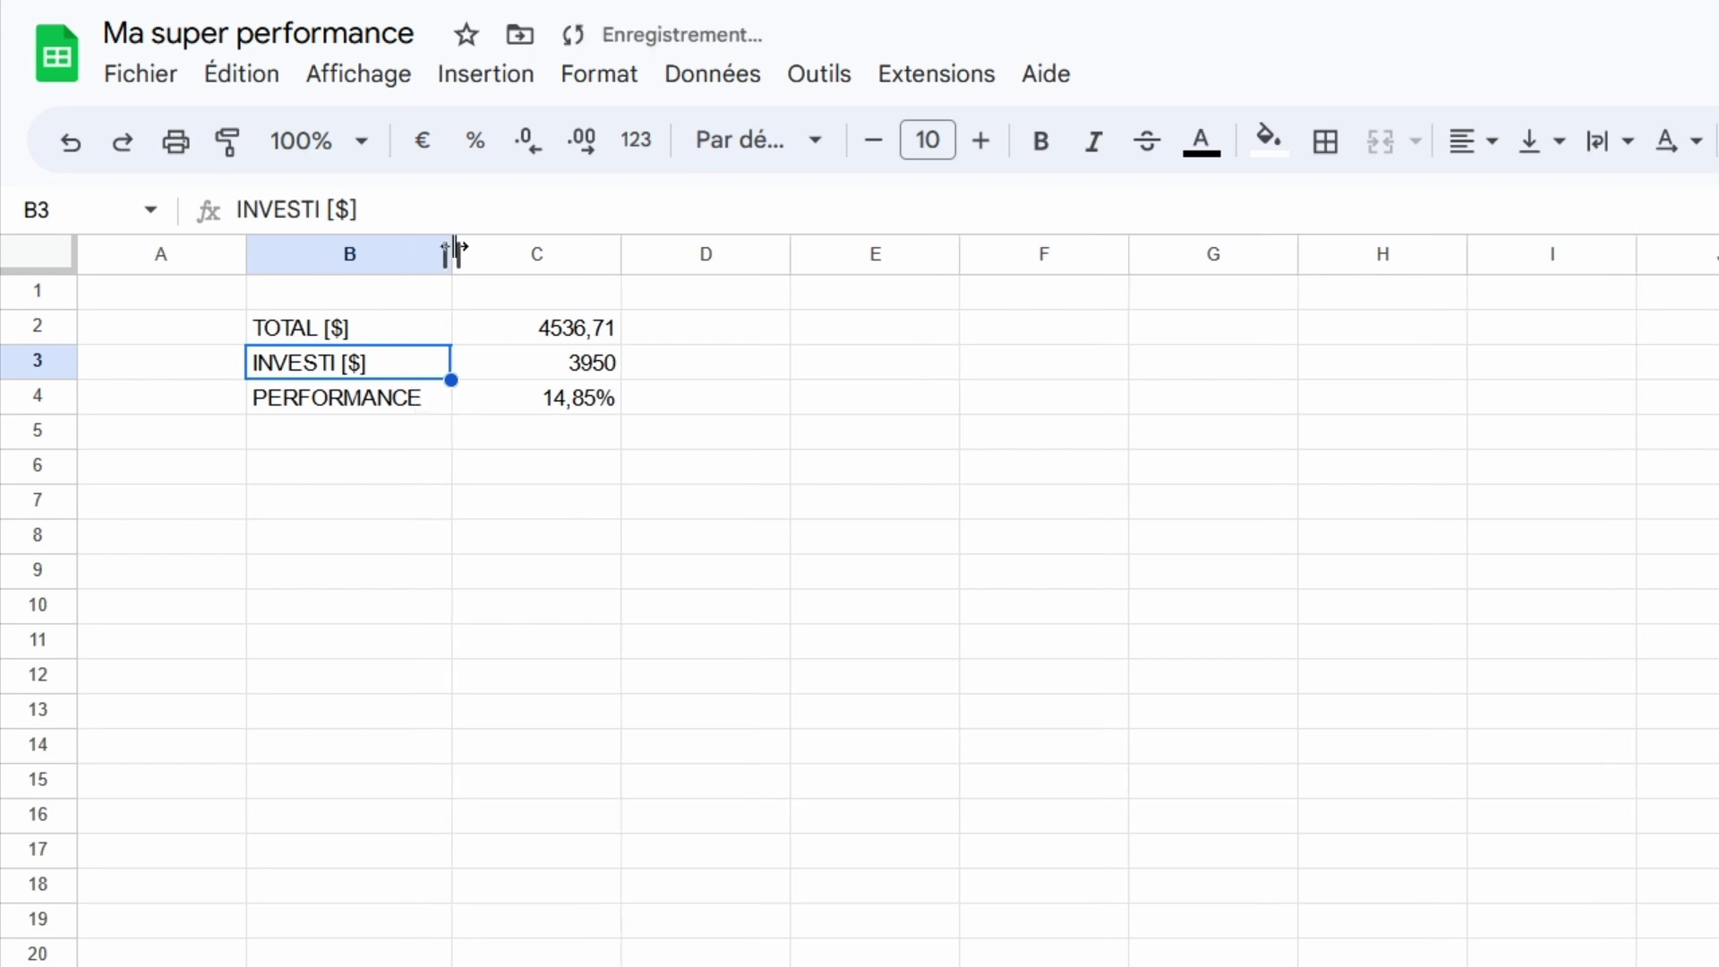
click(42, 259)
click(981, 141)
click(981, 140)
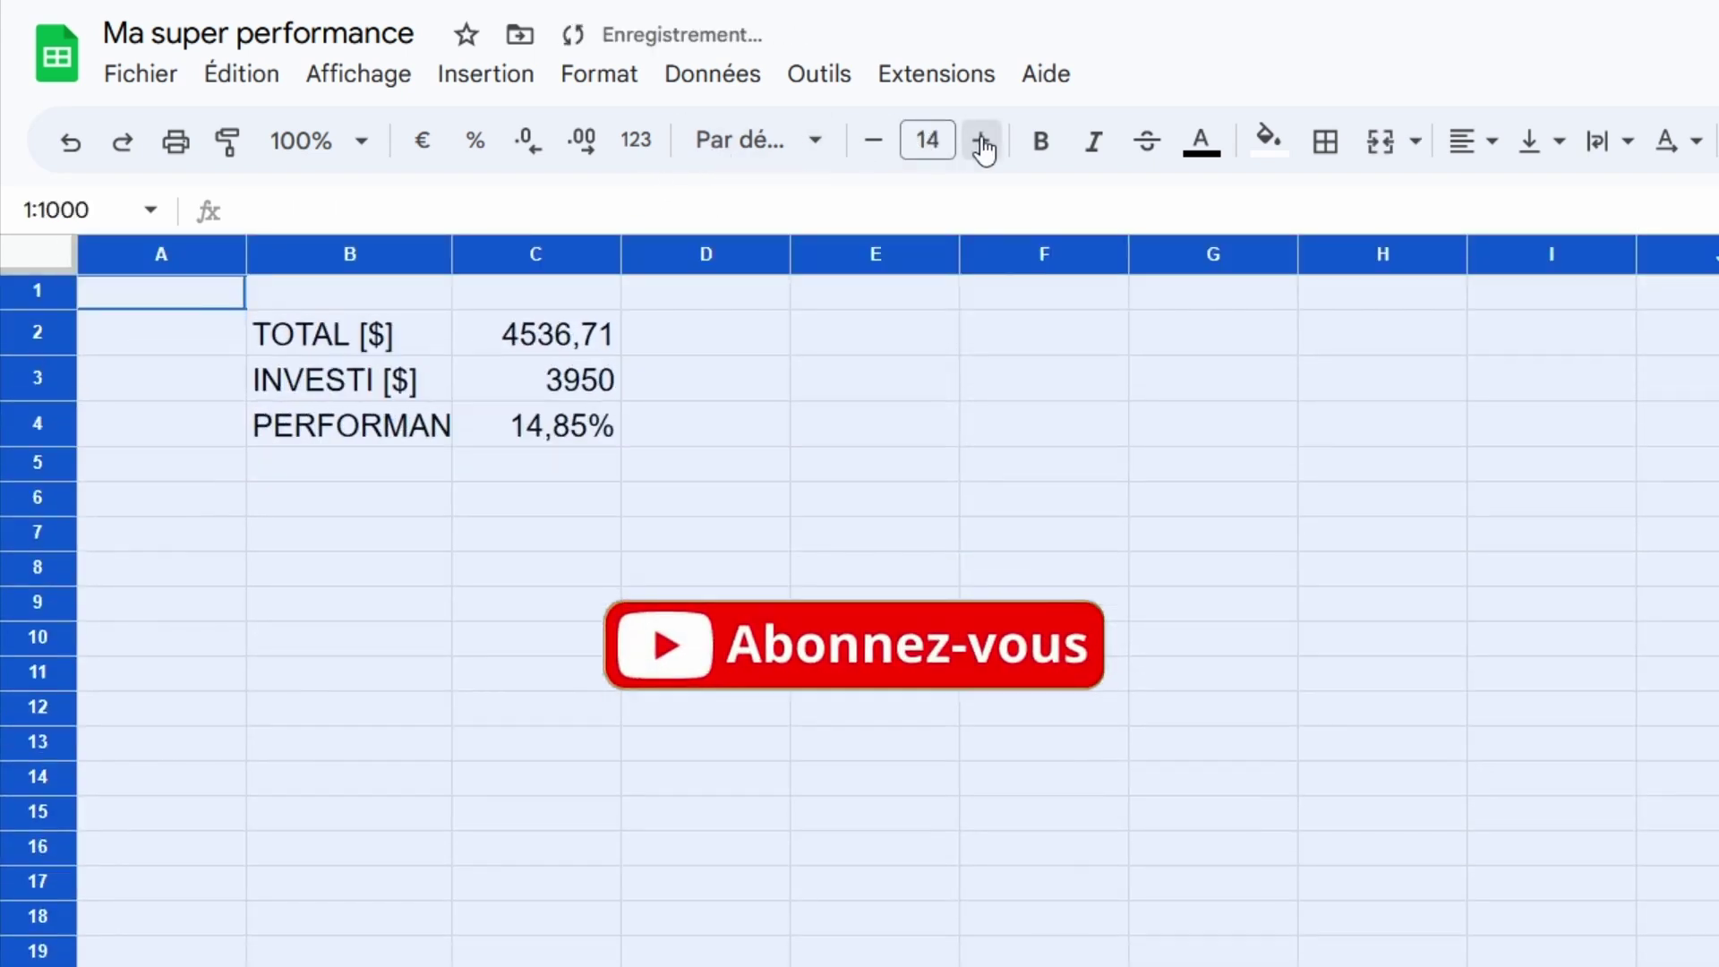
click(982, 140)
click(981, 141)
click(982, 141)
drag(452, 254, 616, 253)
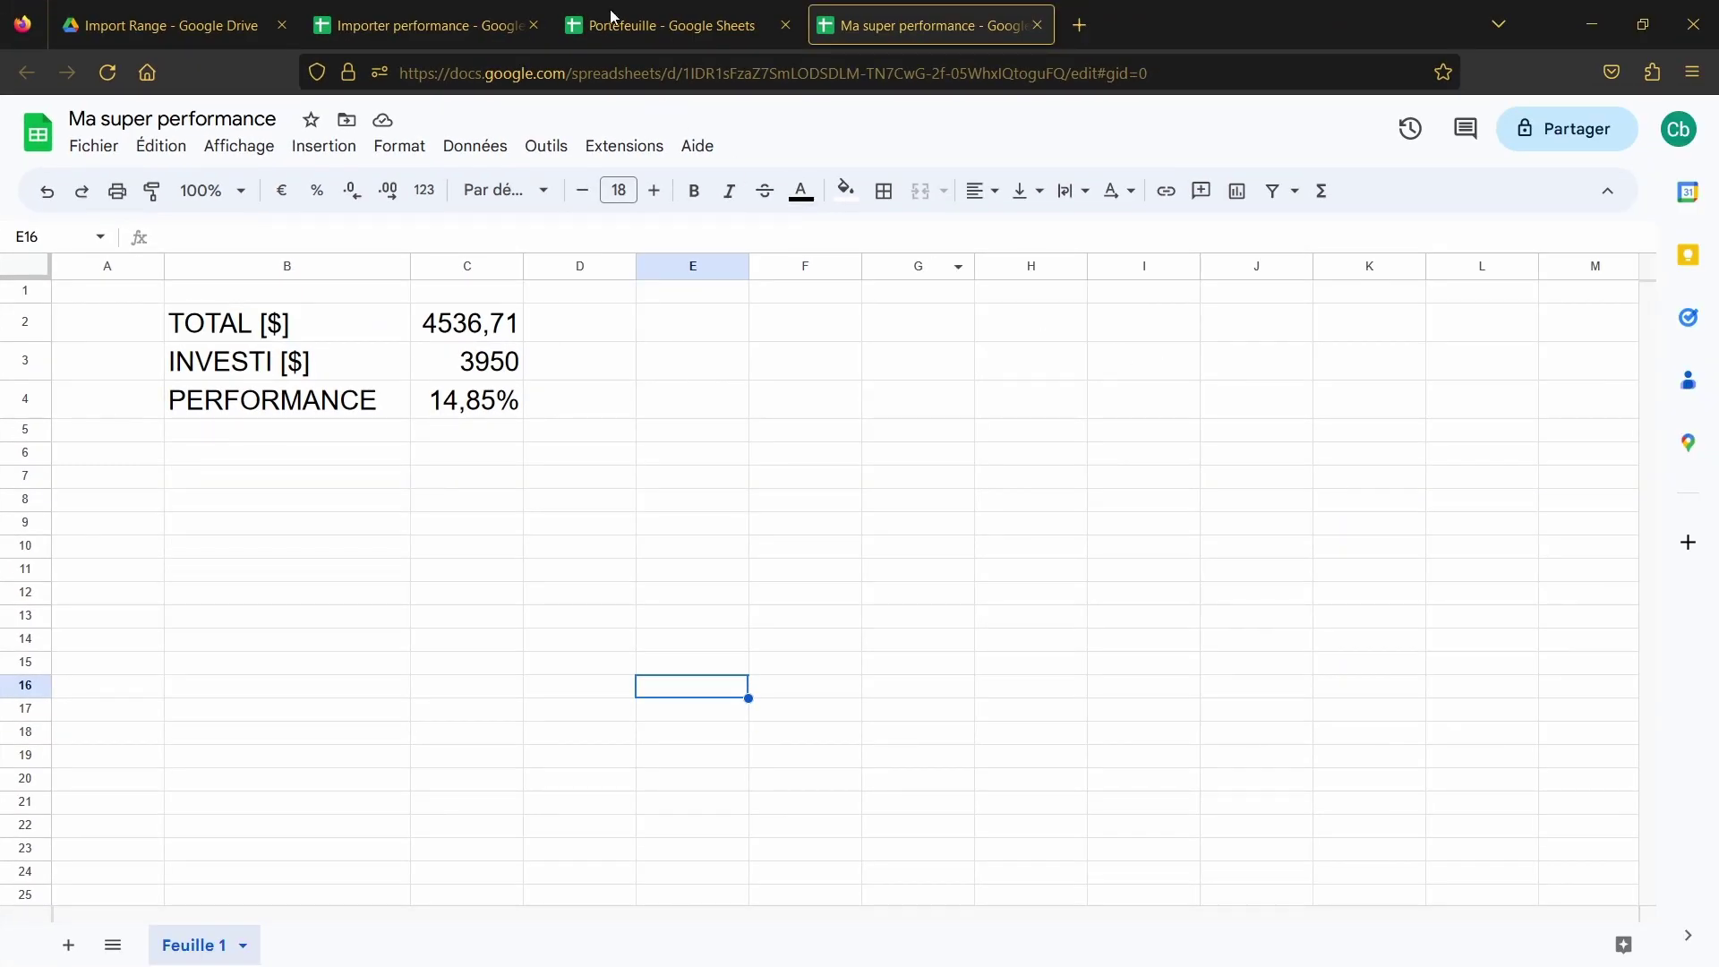
Change Portefeuille's C11 label from INVESTI [$] to MONTANT INVESTI [$].
click(615, 20)
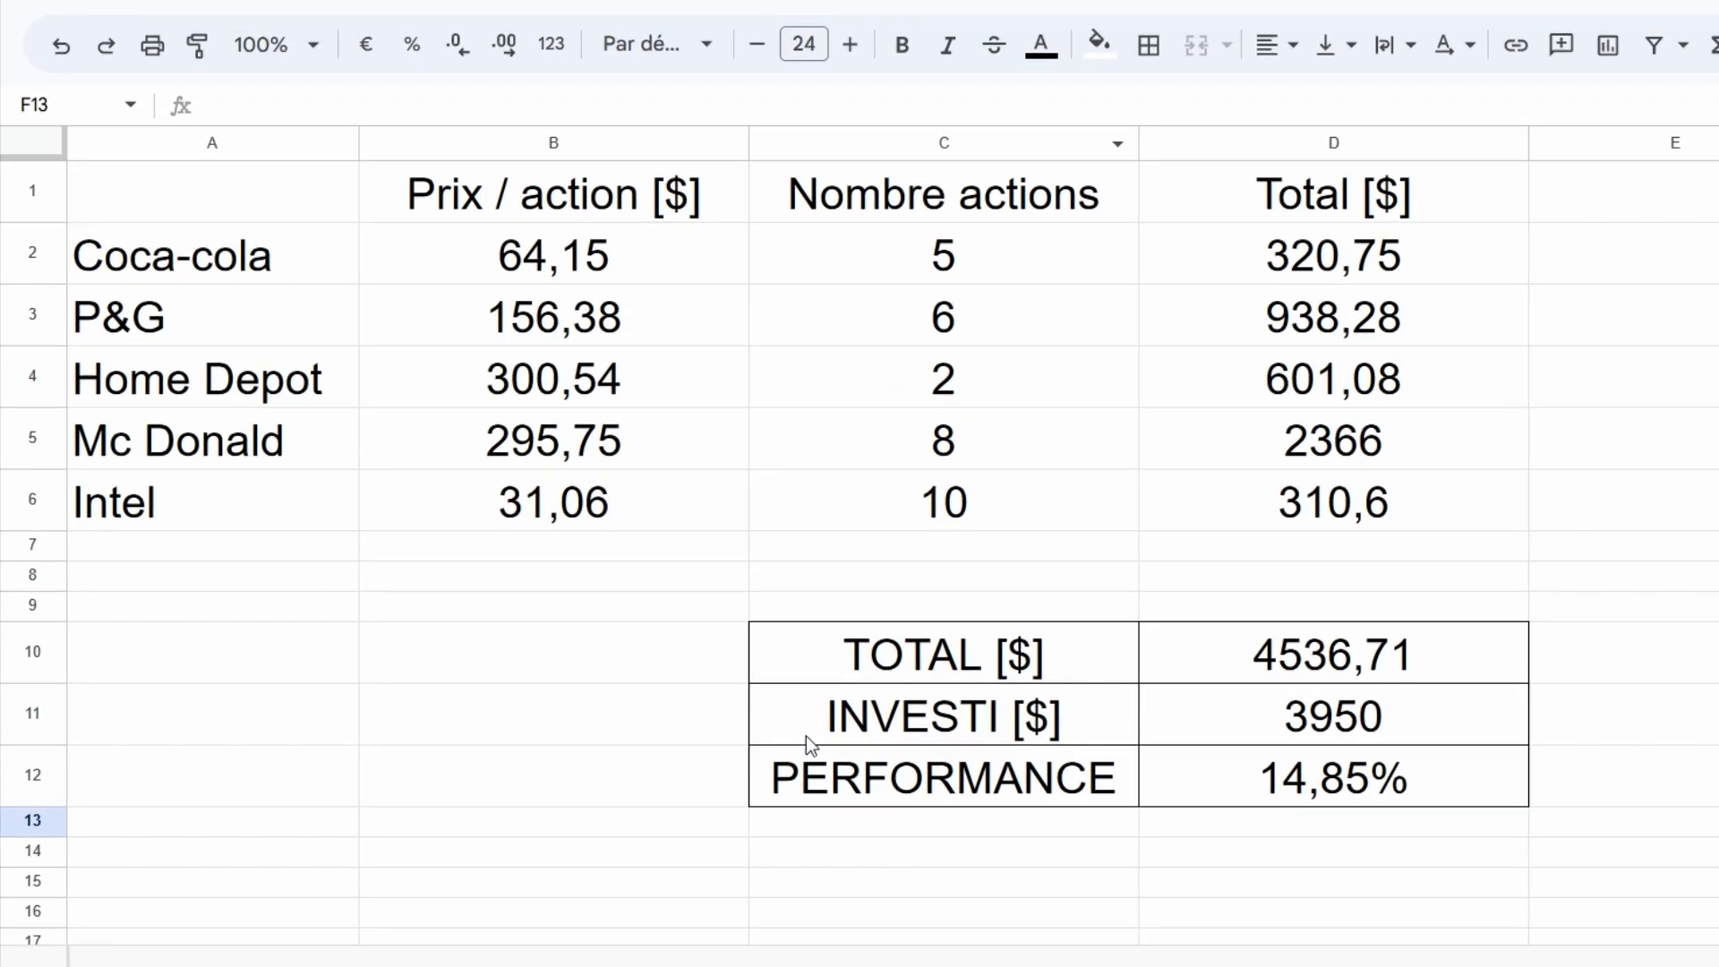
click(625, 714)
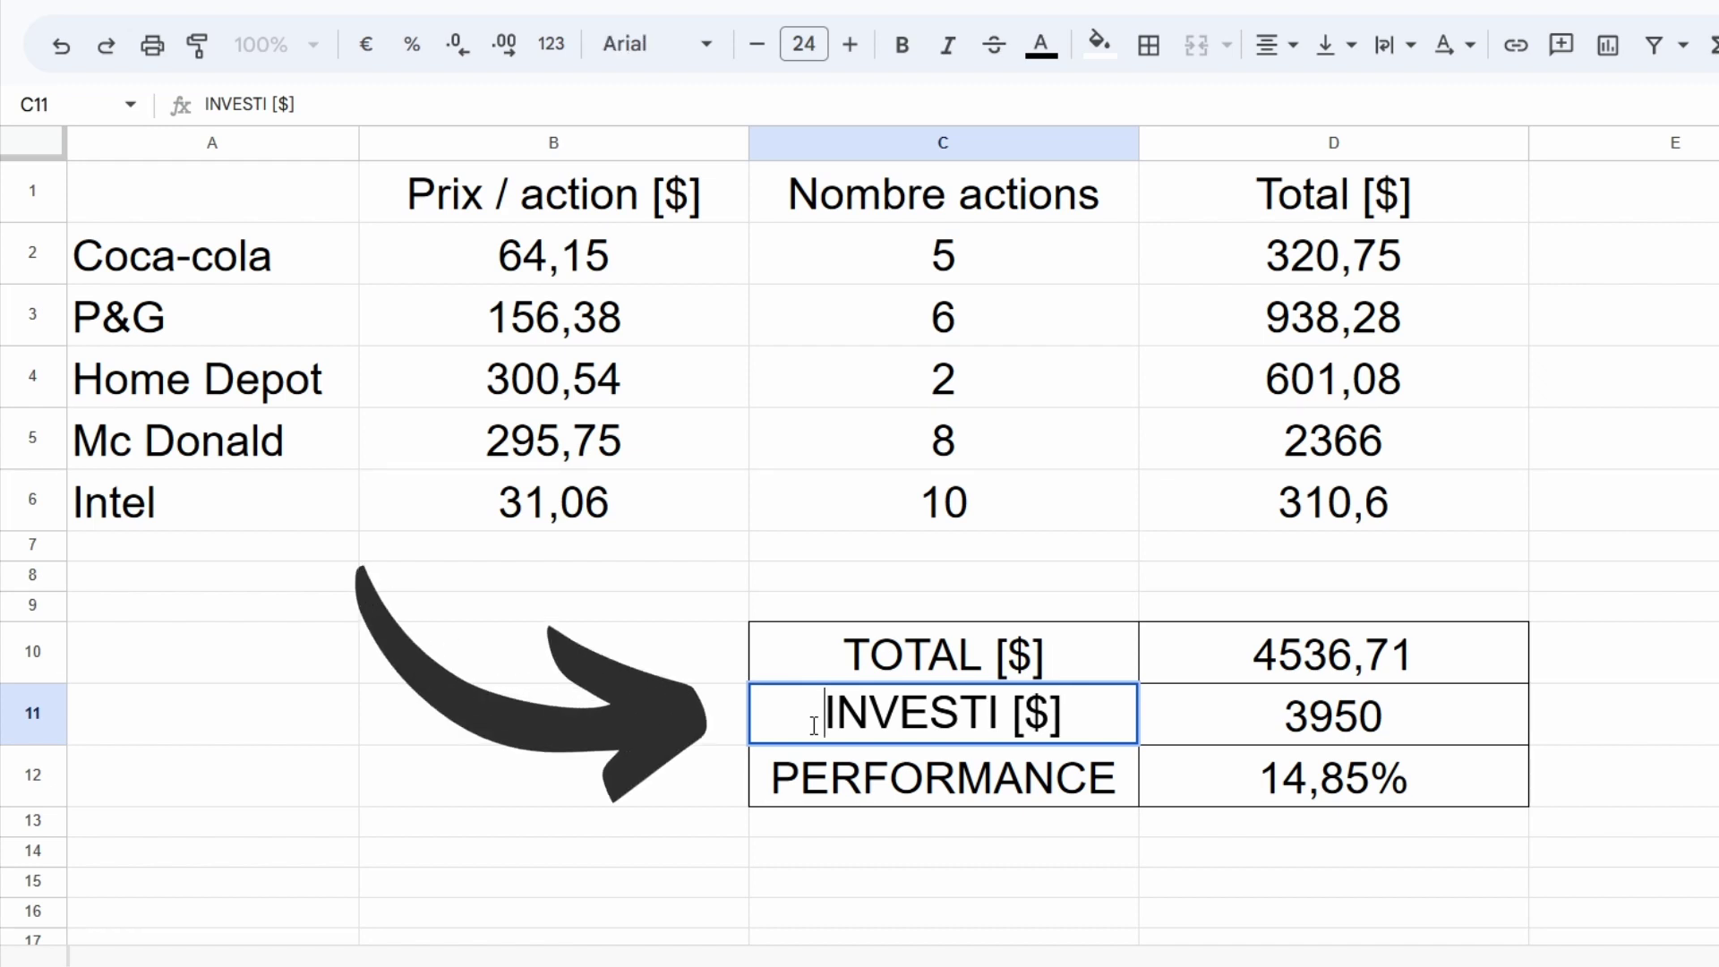
text(MONAT)
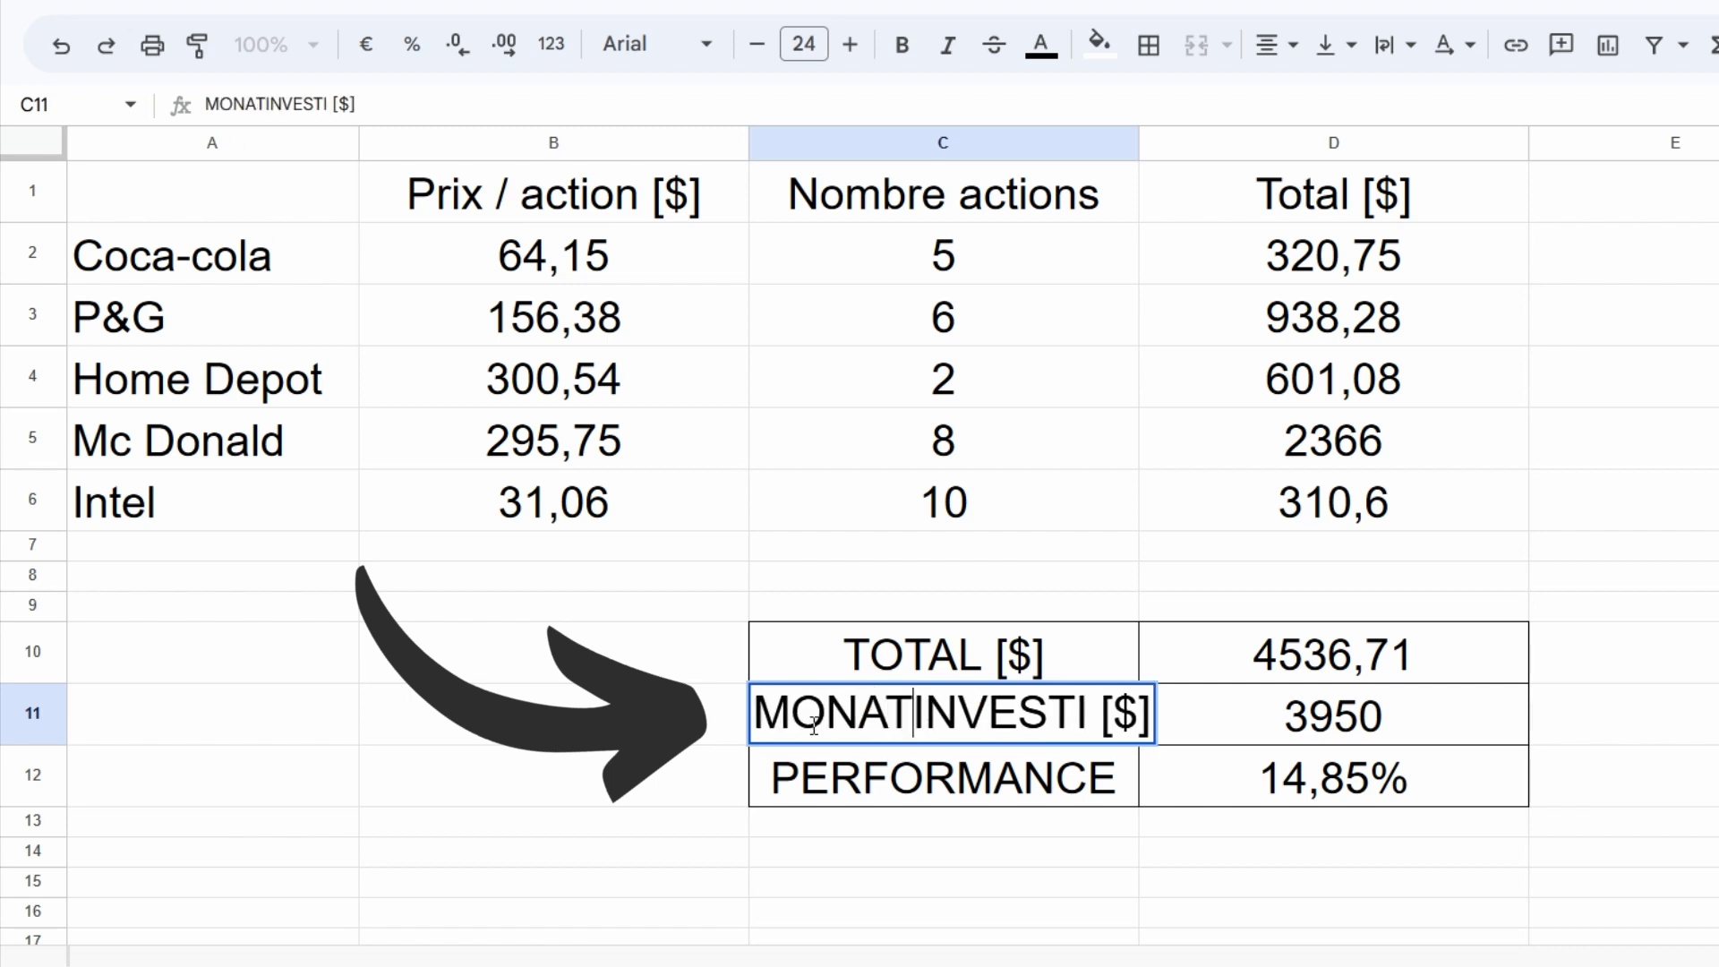
key(BackSpace)
key(BackSpace)
text(TANT)
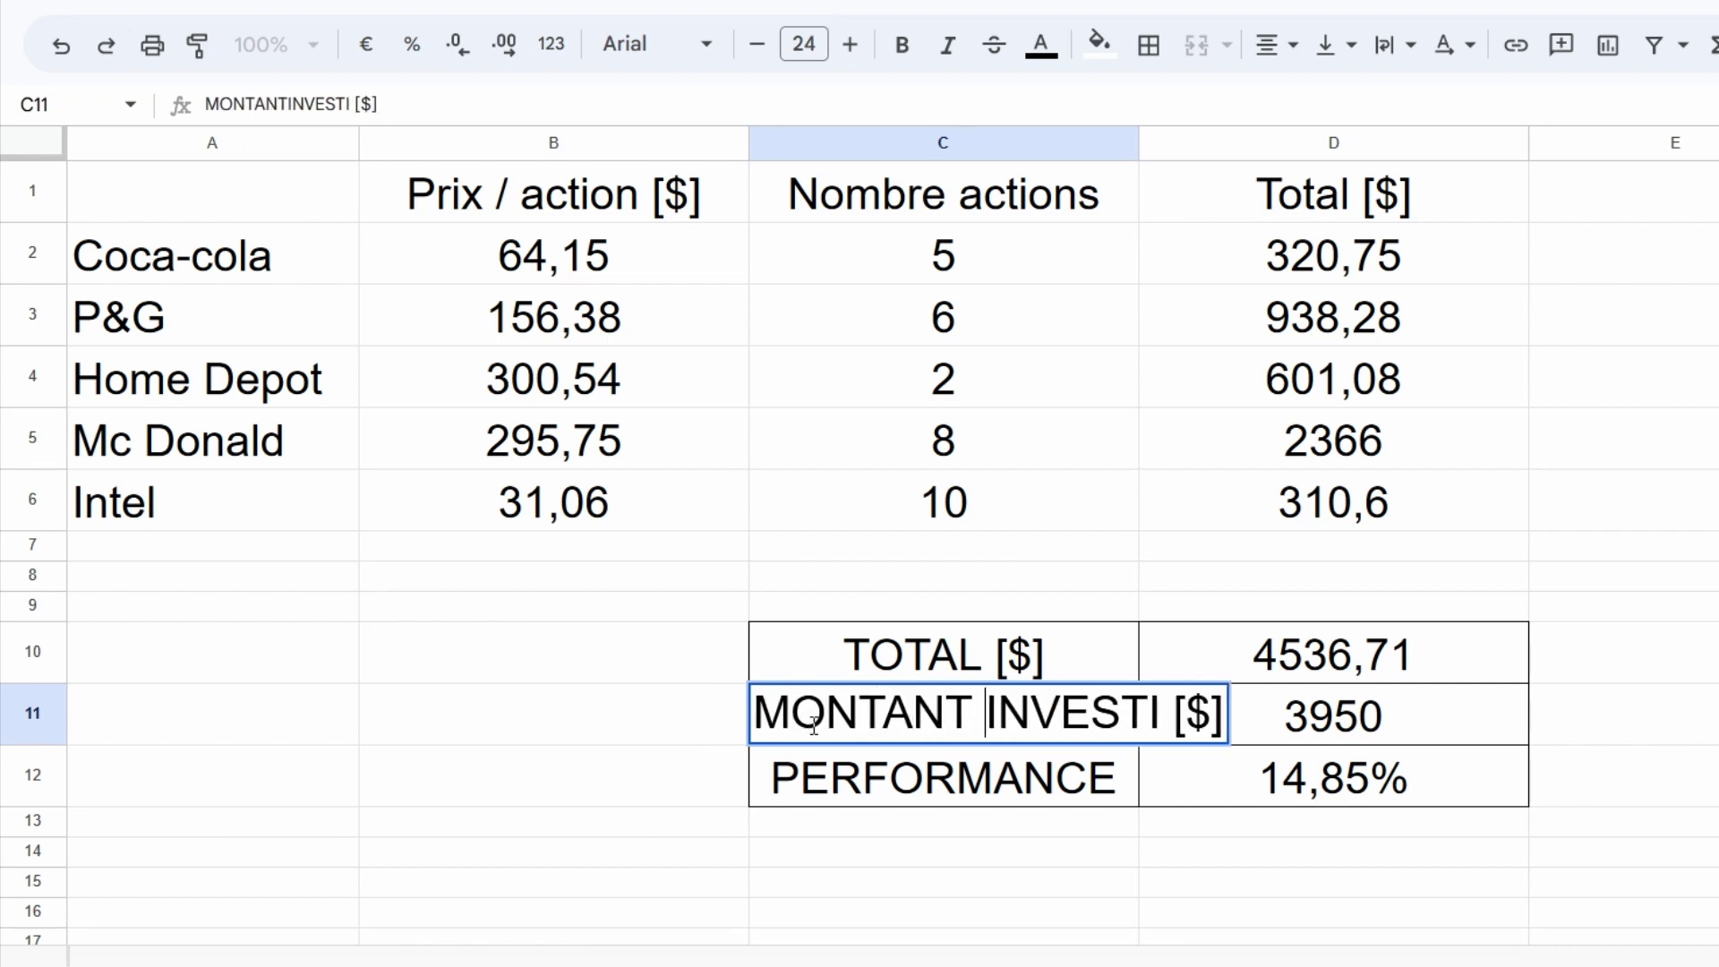
key(Return)
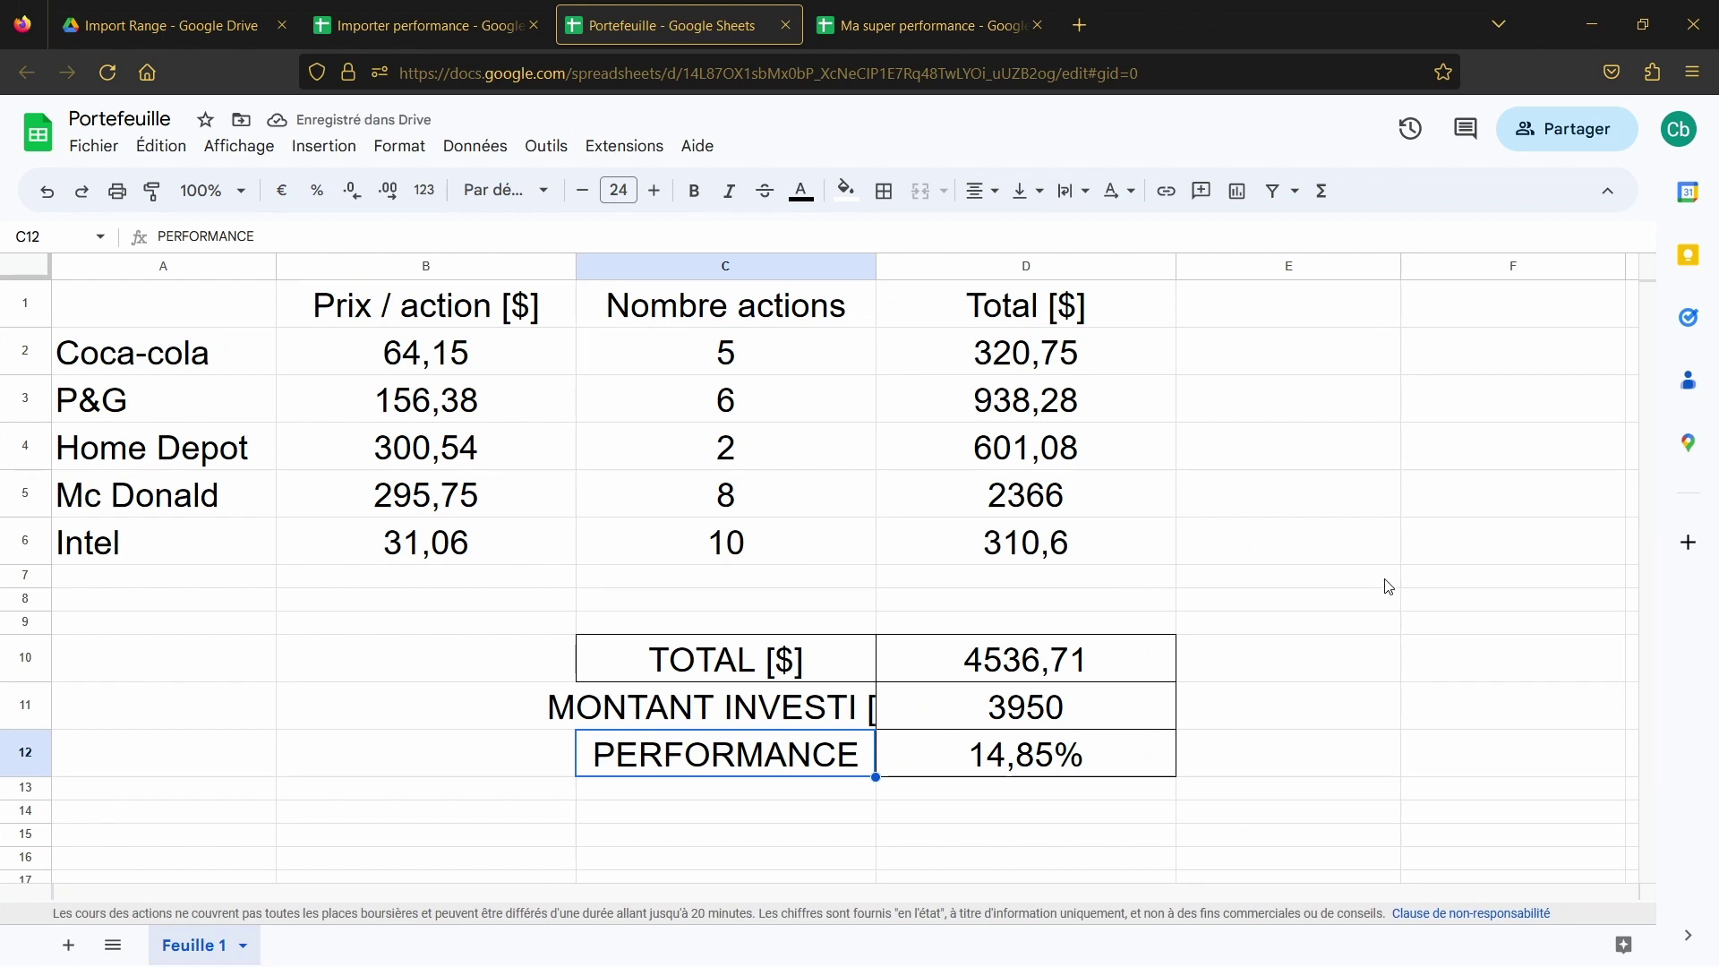
click(954, 11)
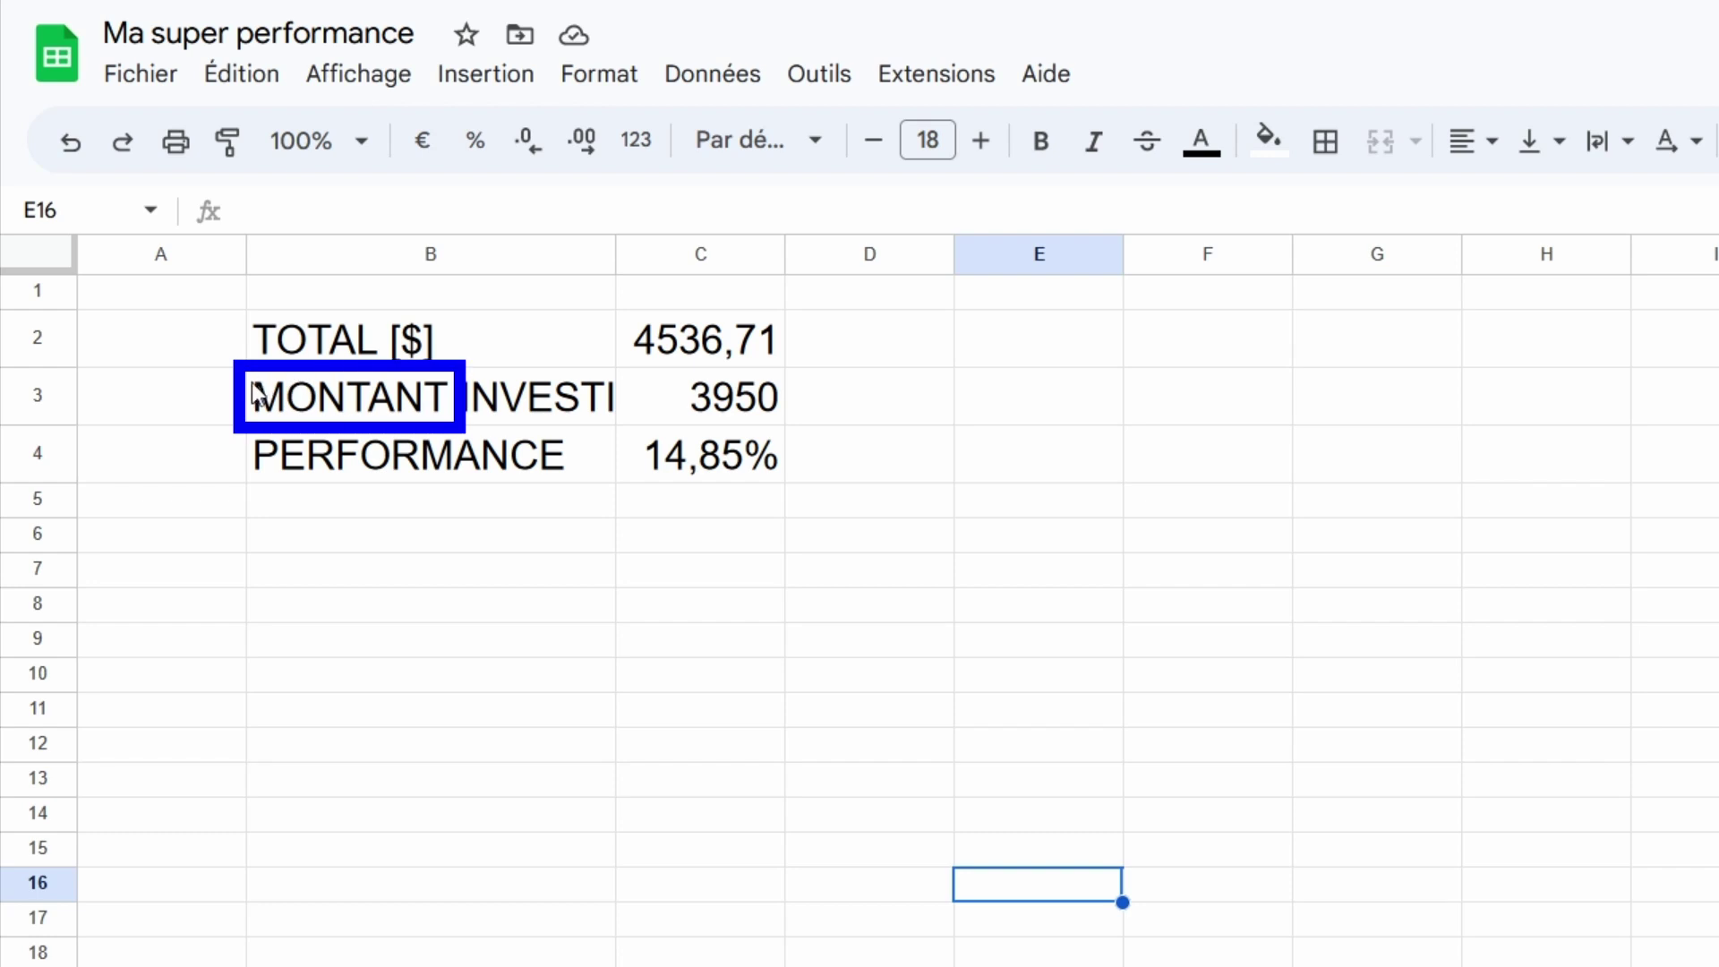
Check the imported B3 label and C4 value against the Portefeuille spreadsheet.
click(465, 405)
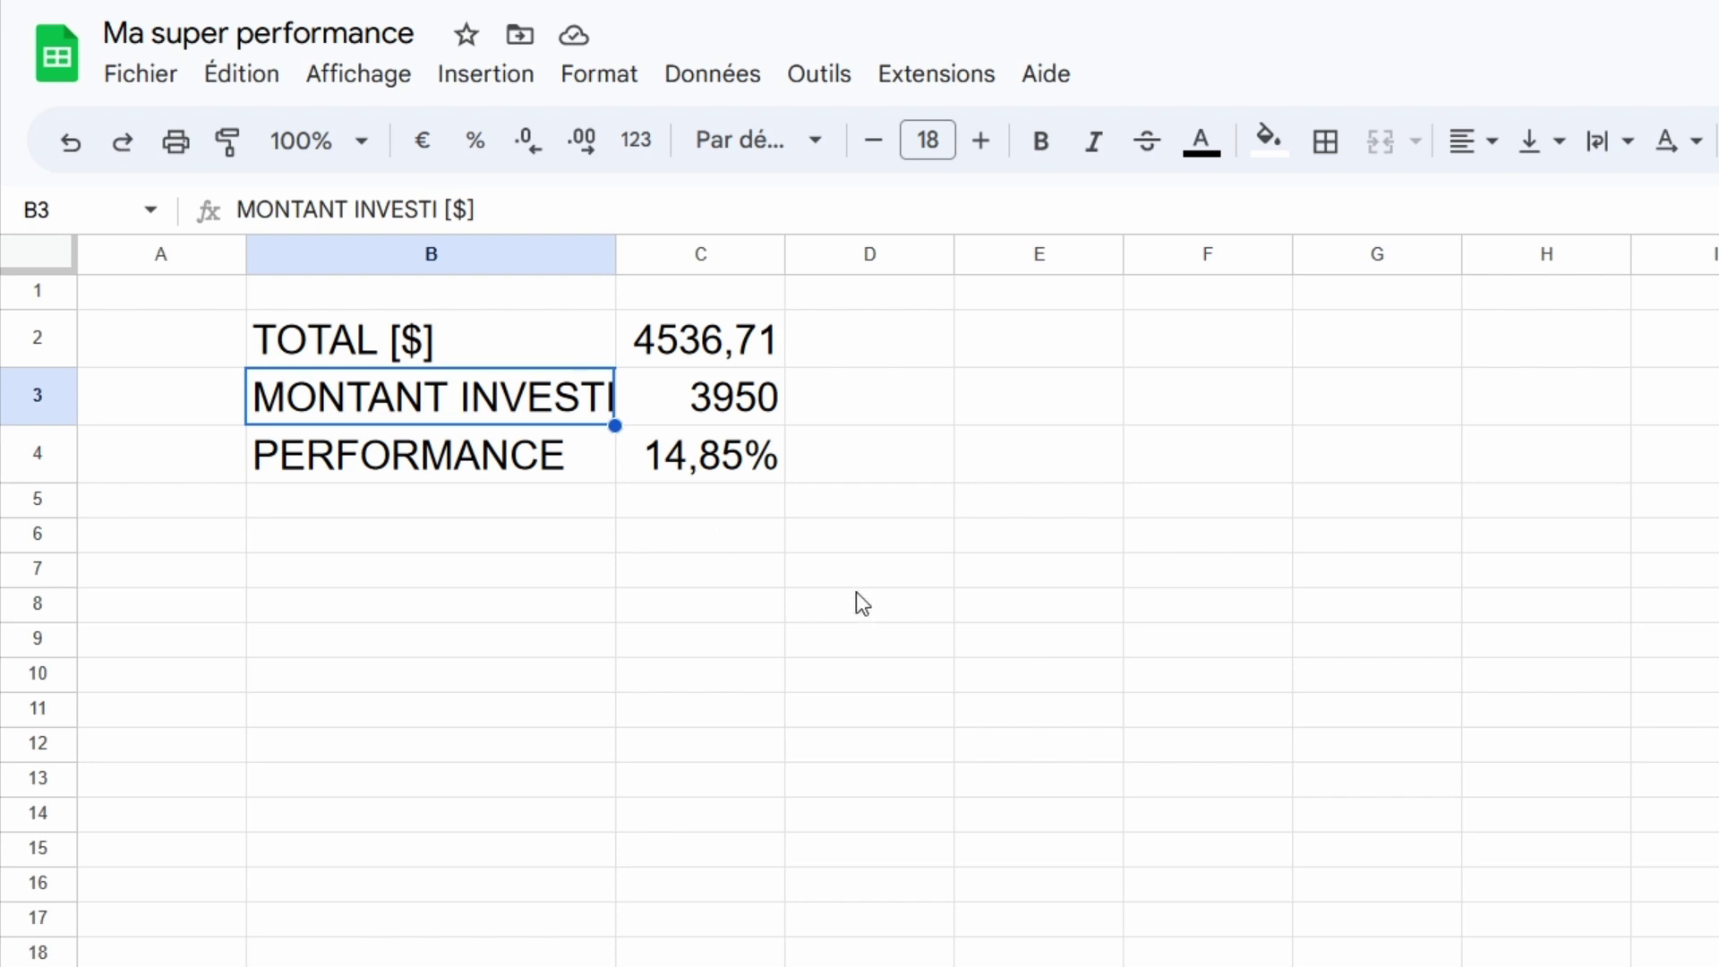
click(729, 475)
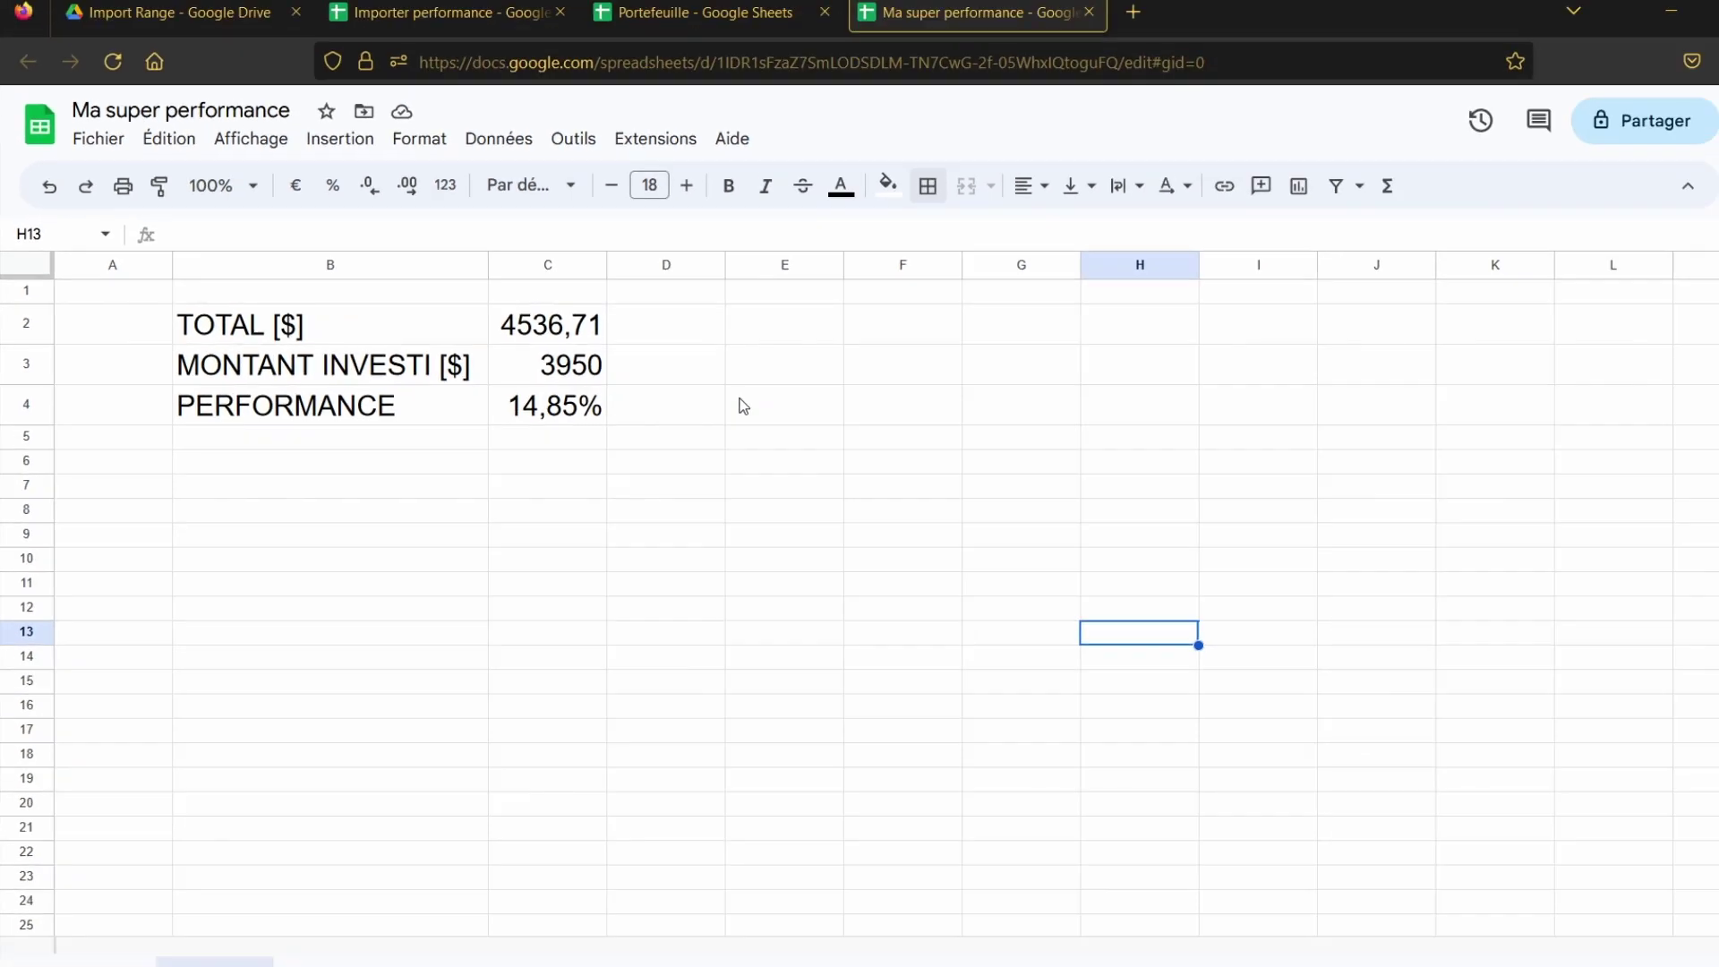
click(681, 9)
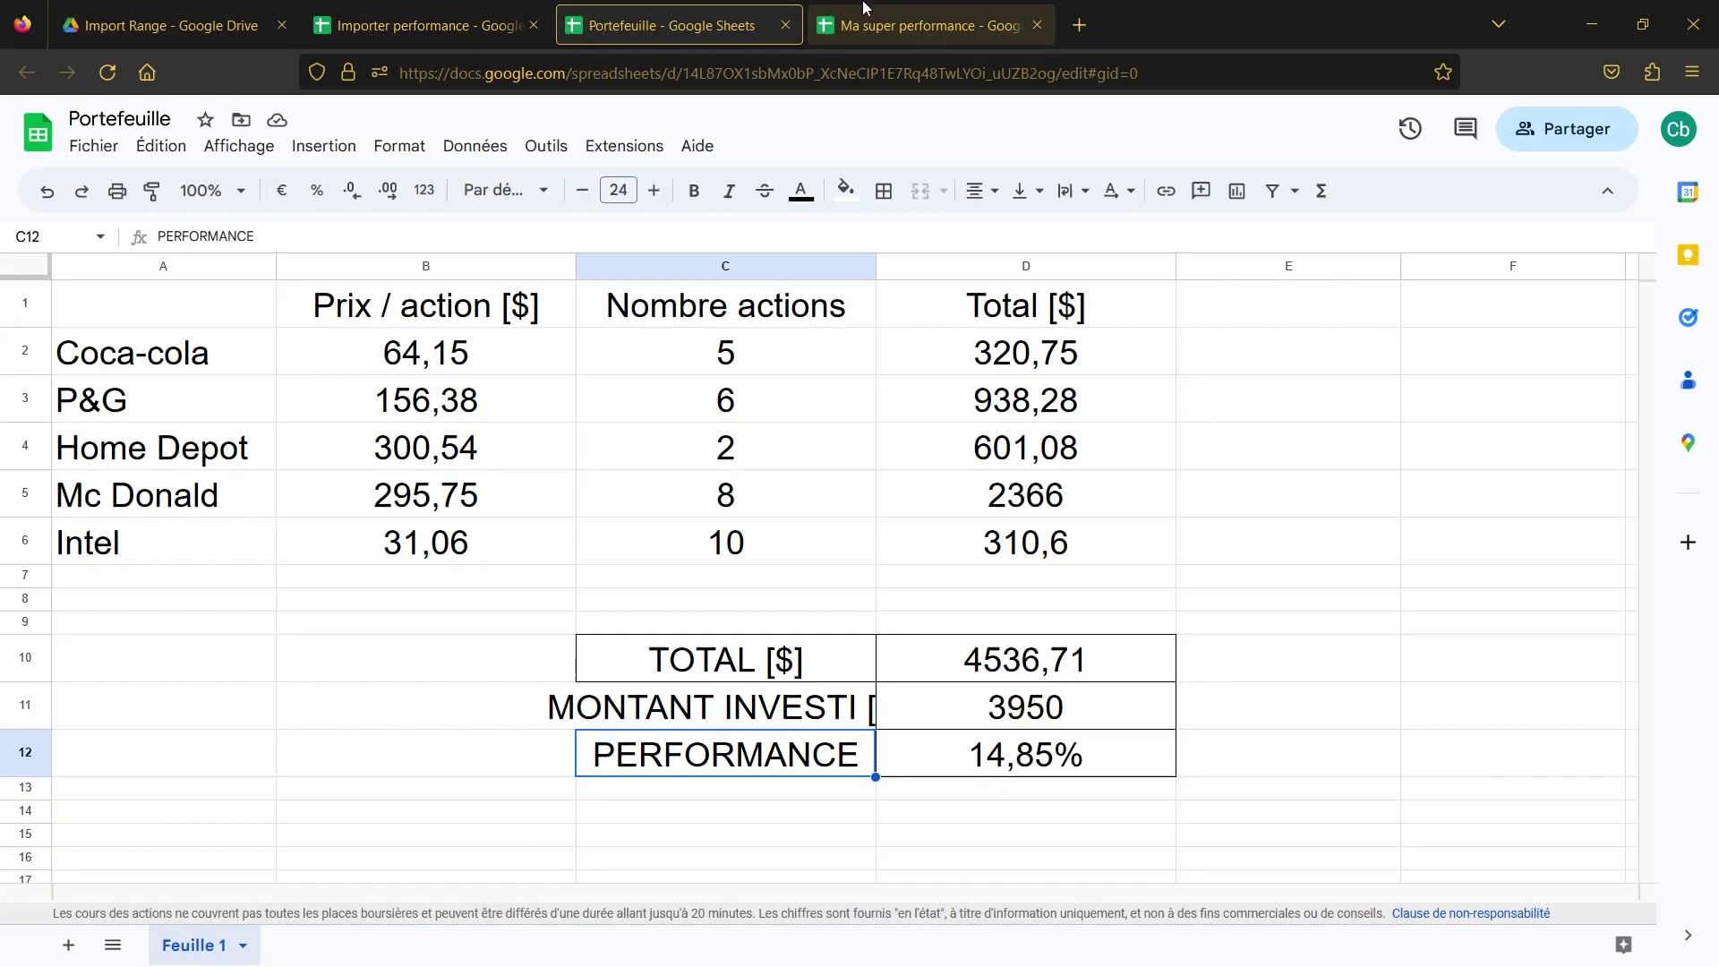
click(851, 11)
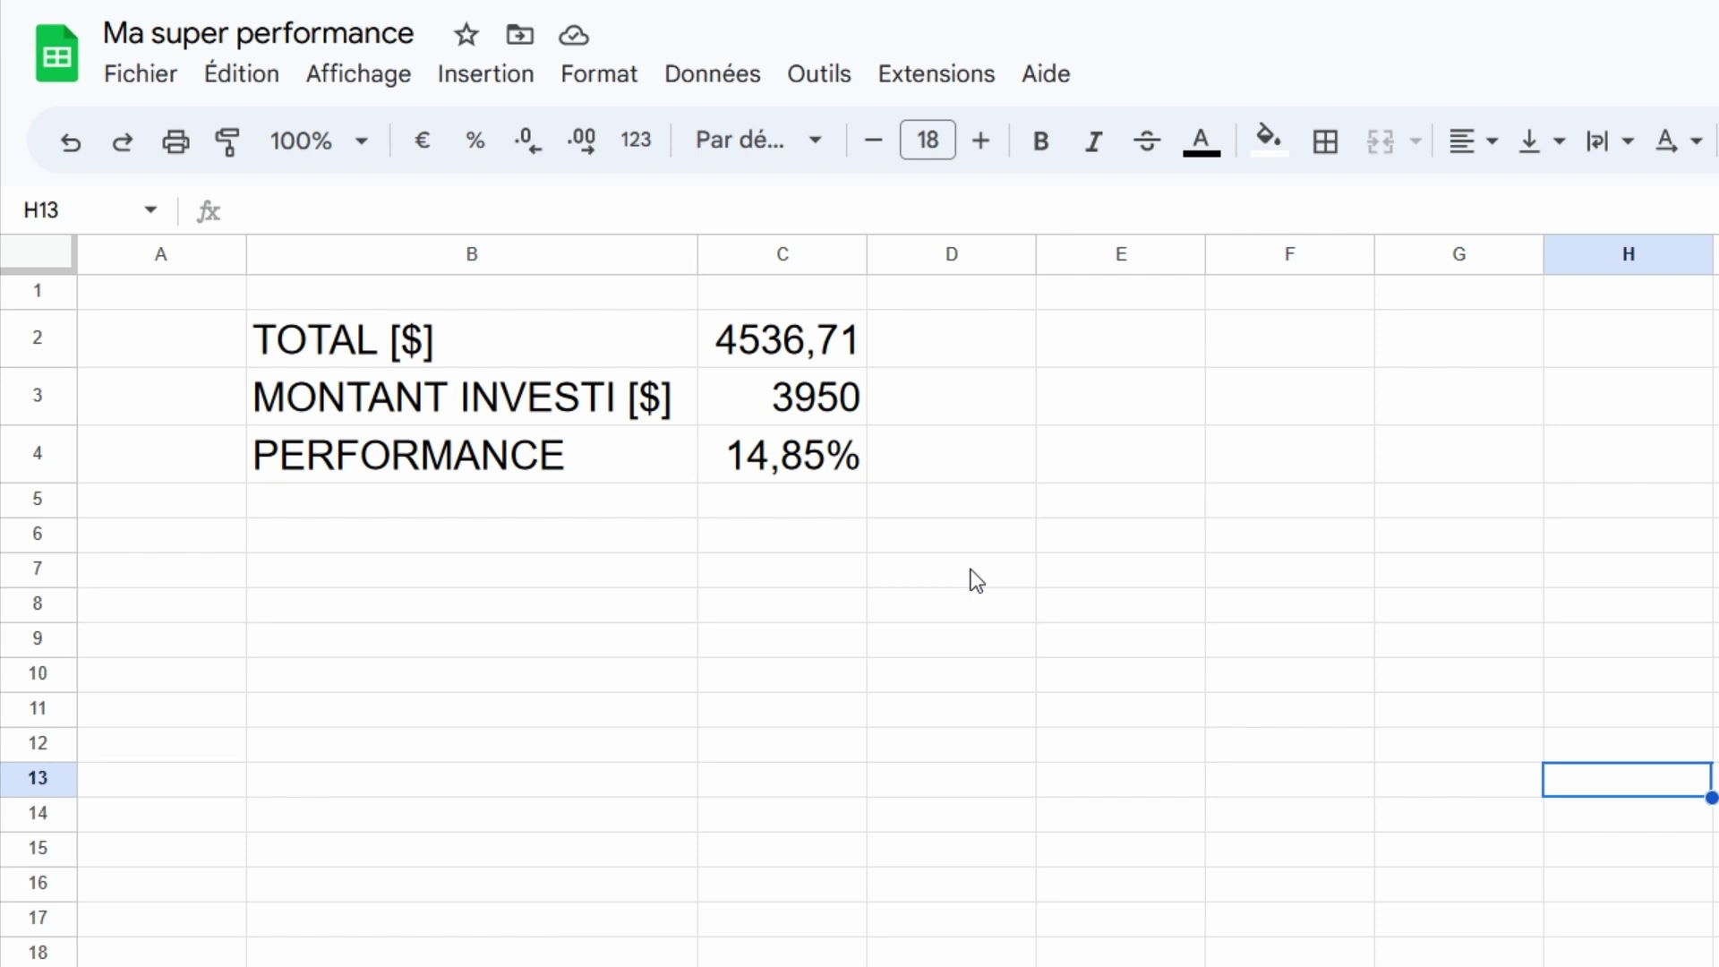
Select B2:C4 and apply All borders from the Borders menu.
drag(627, 356, 770, 453)
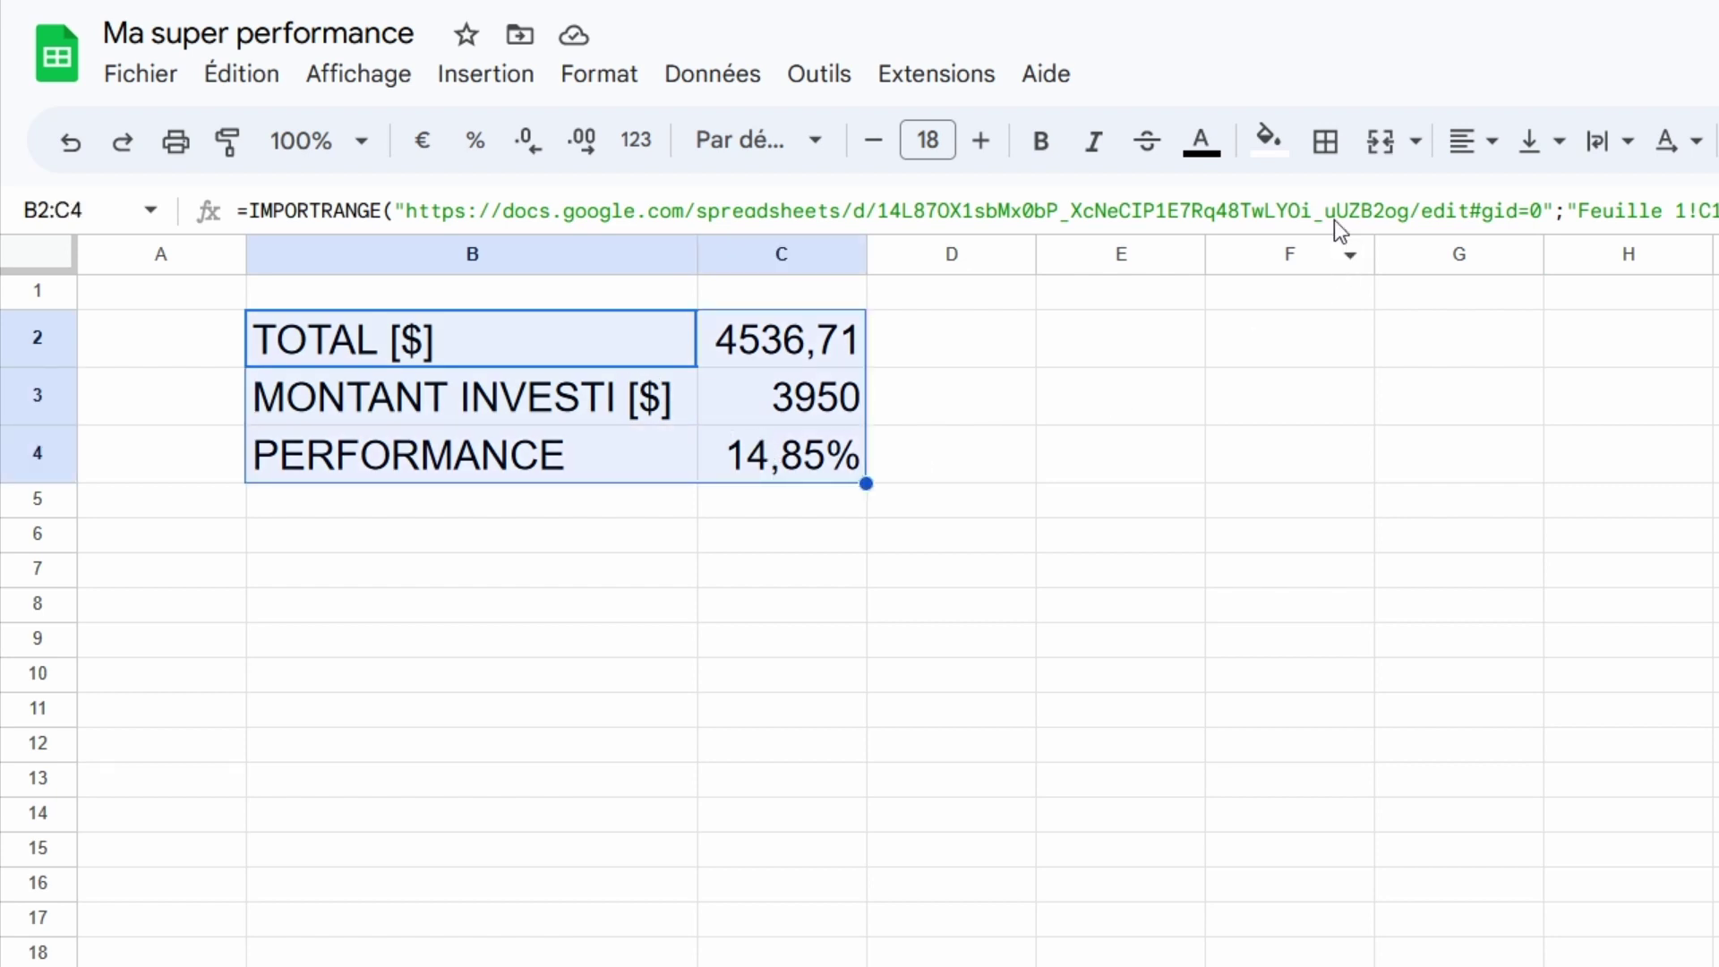
click(1326, 143)
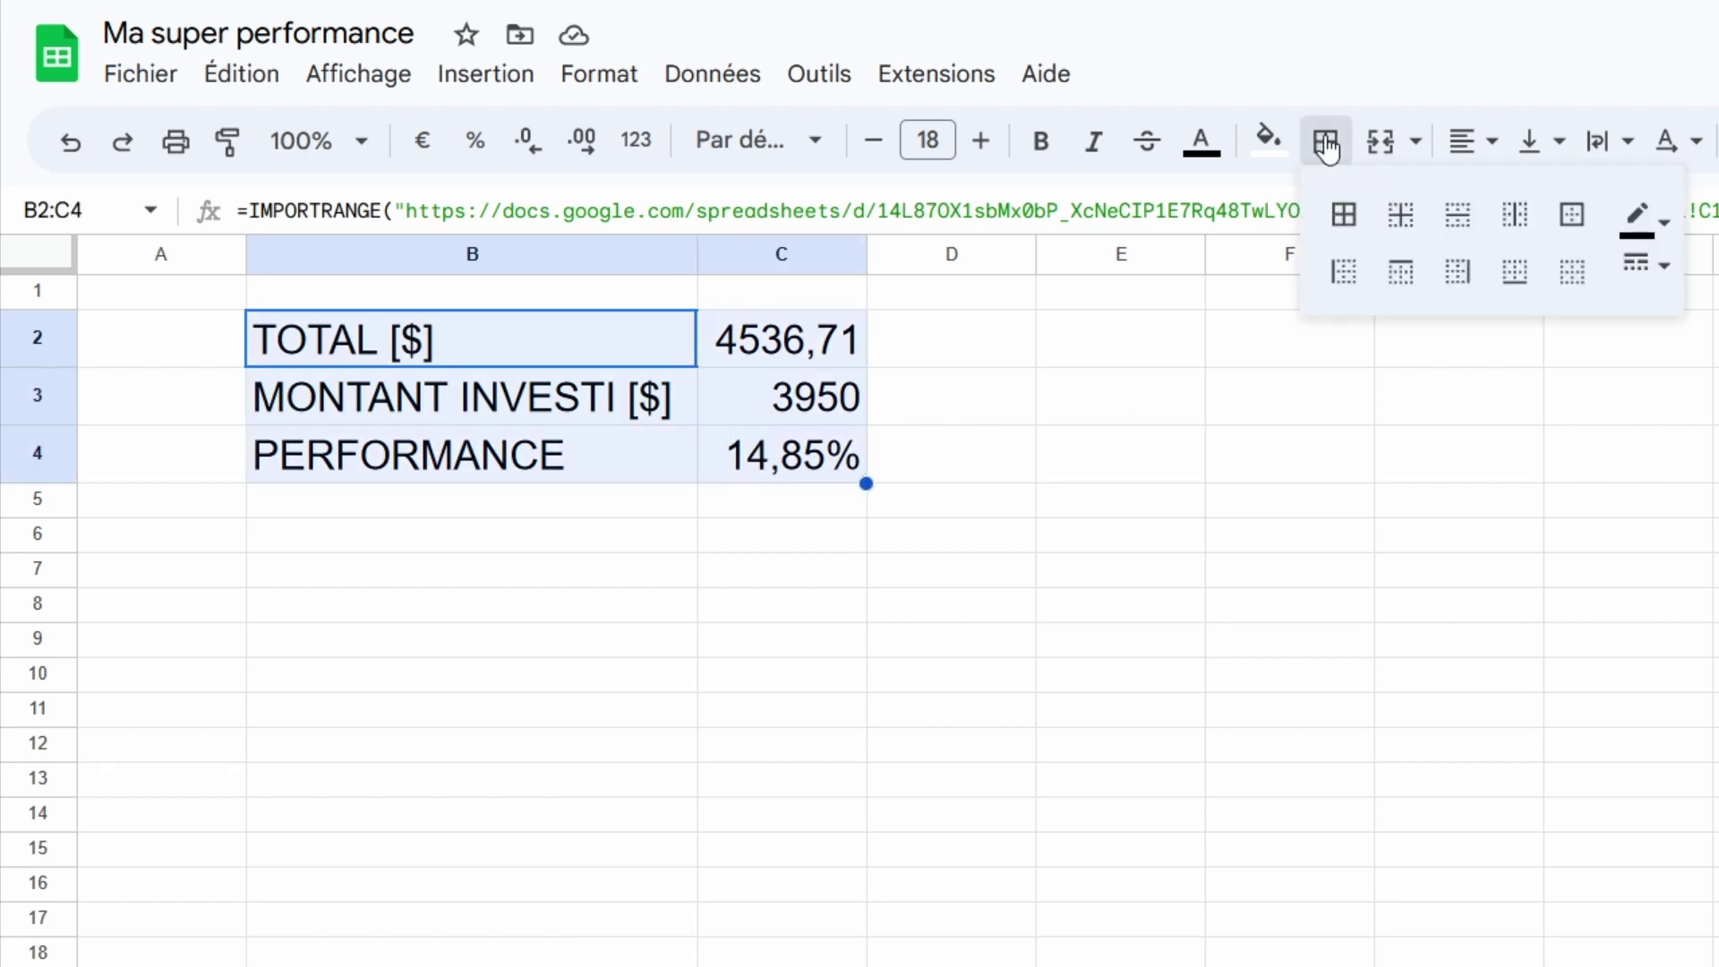
click(1344, 214)
click(1343, 687)
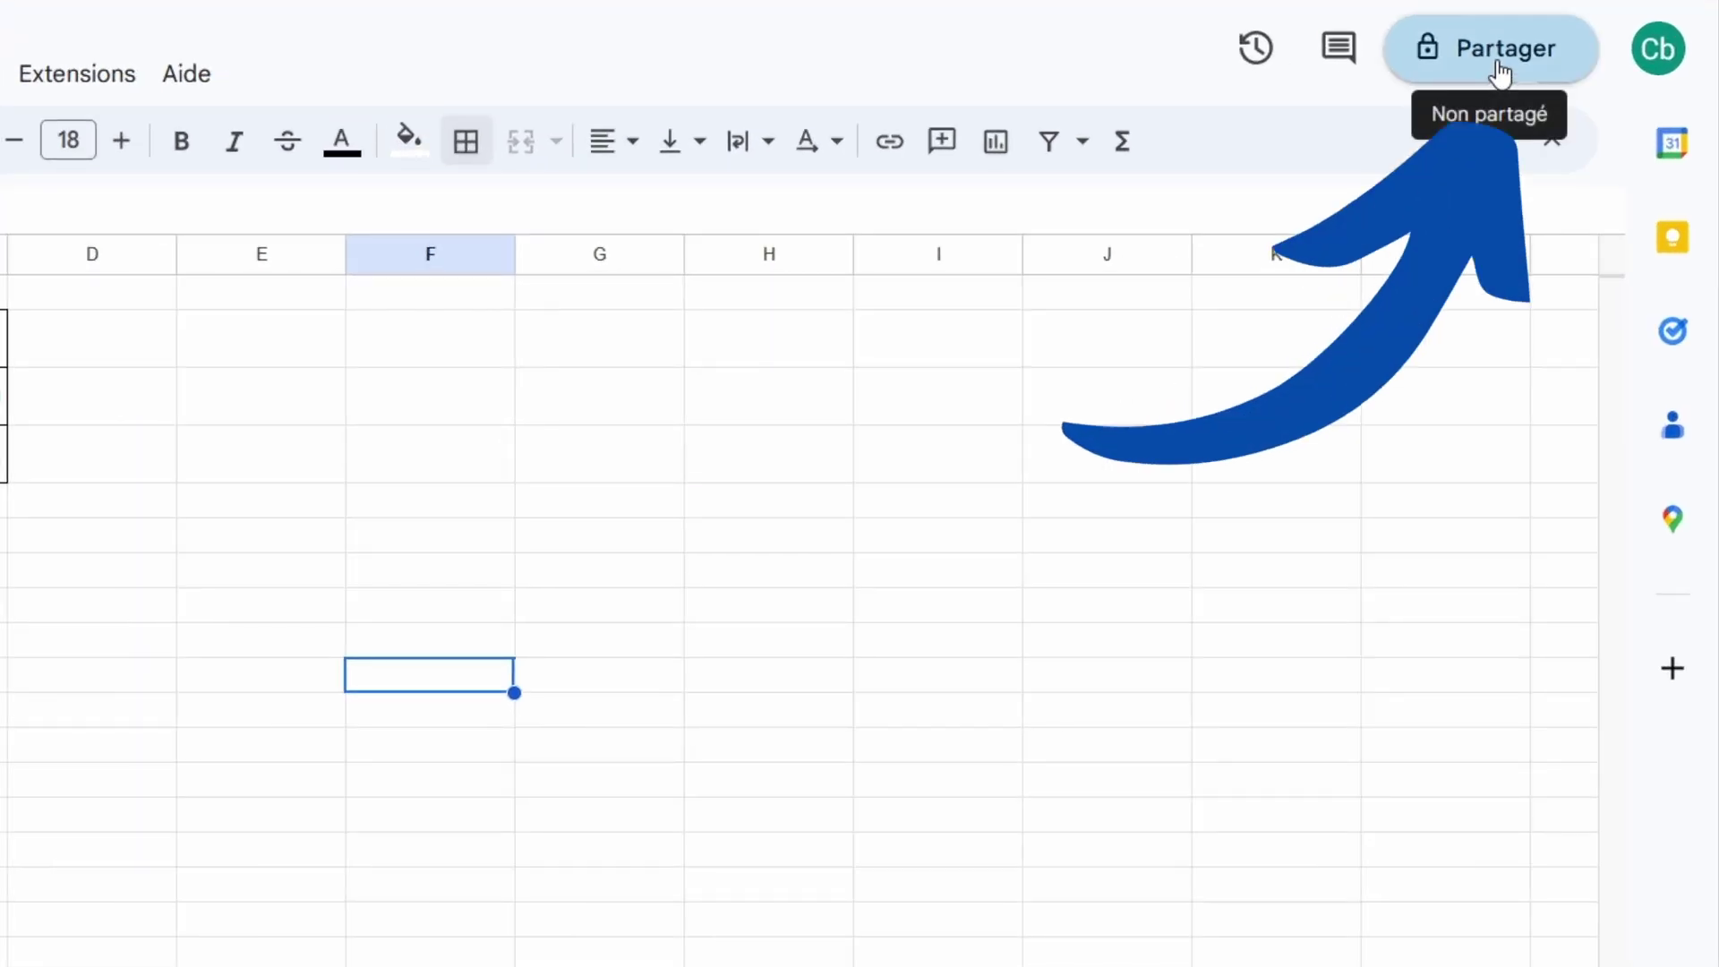
click(1500, 74)
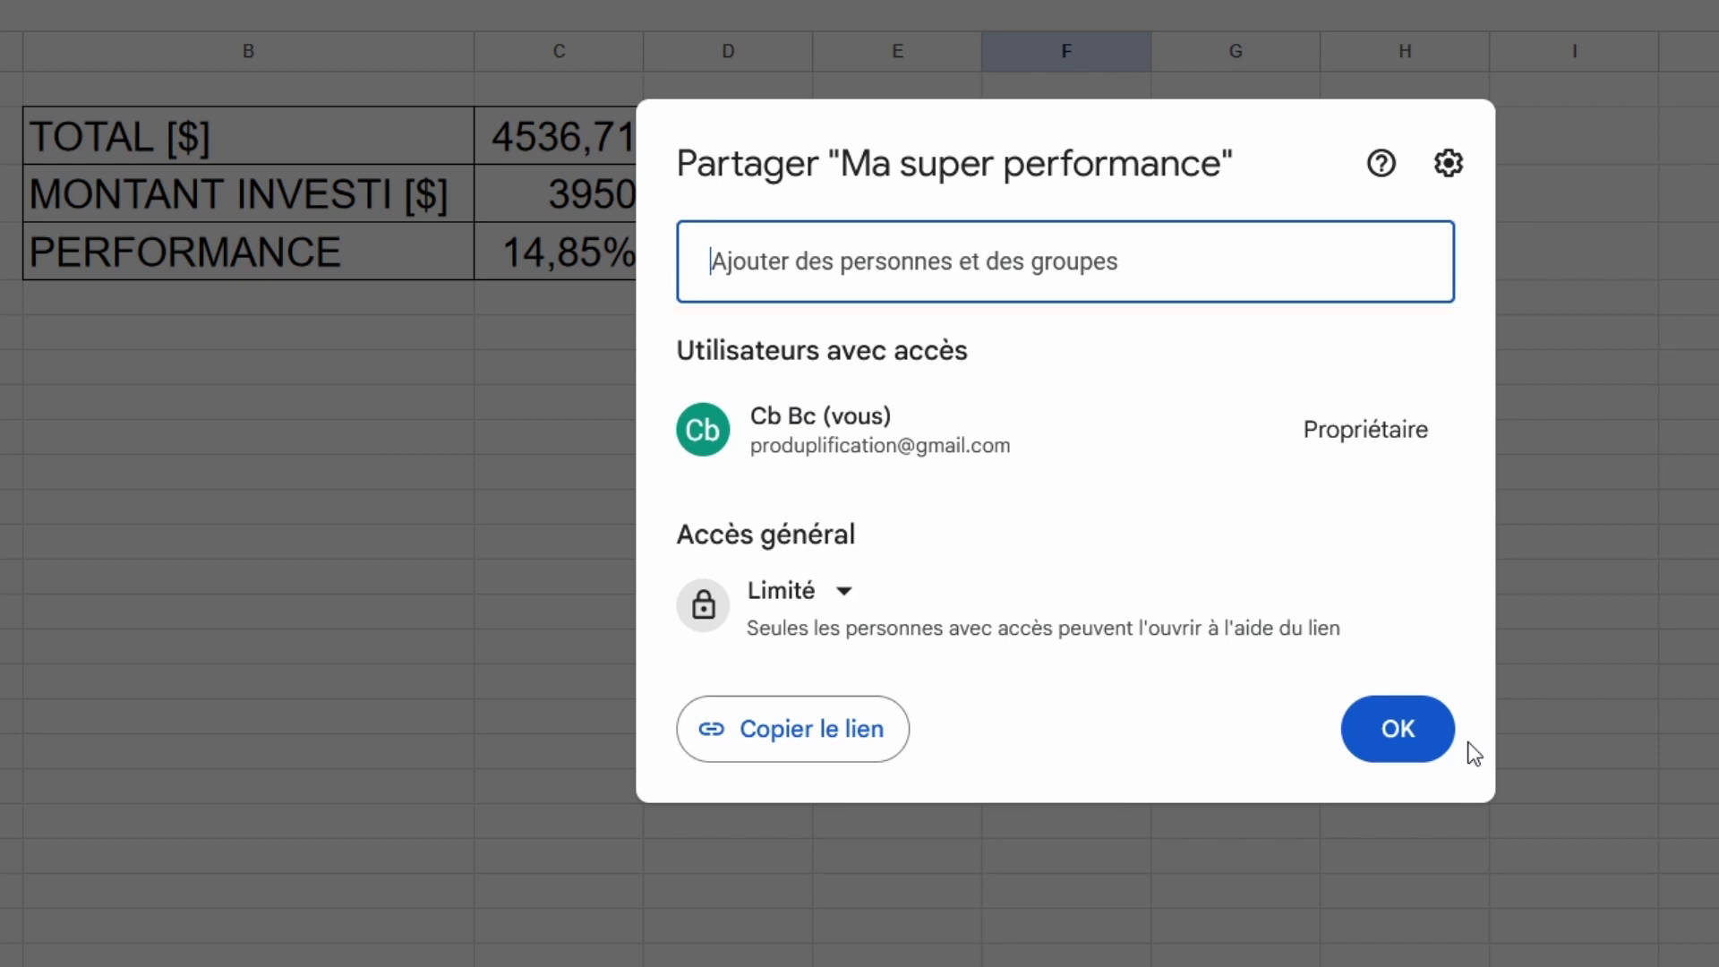
click(1374, 734)
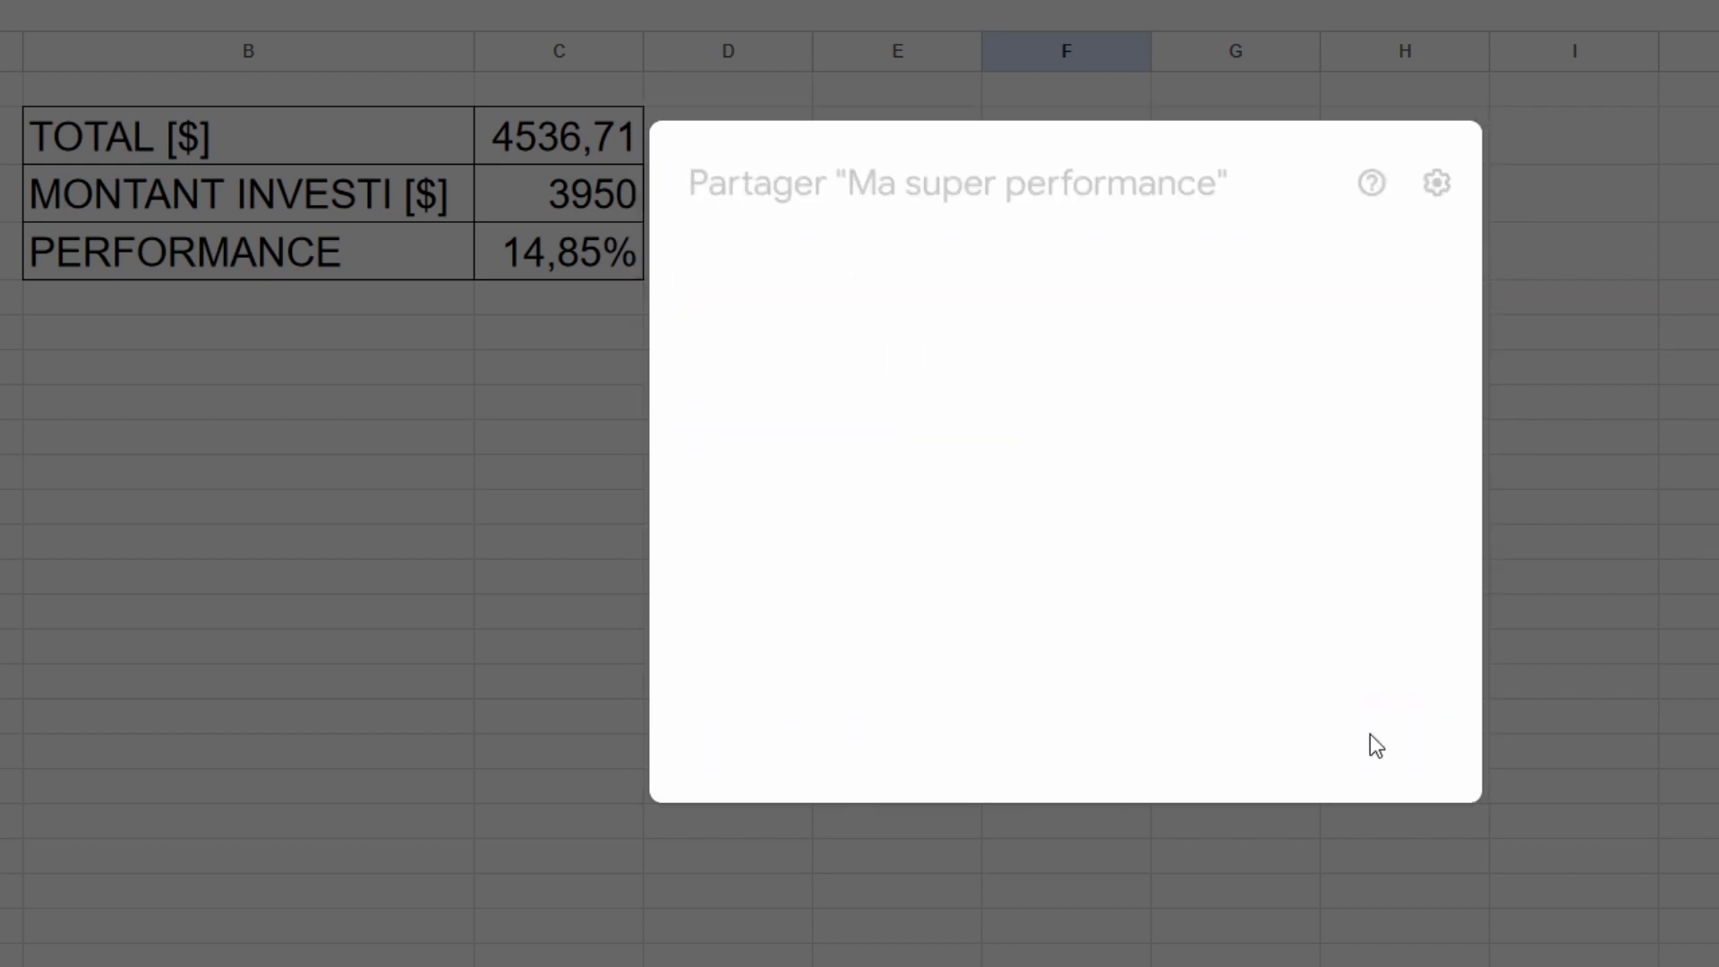